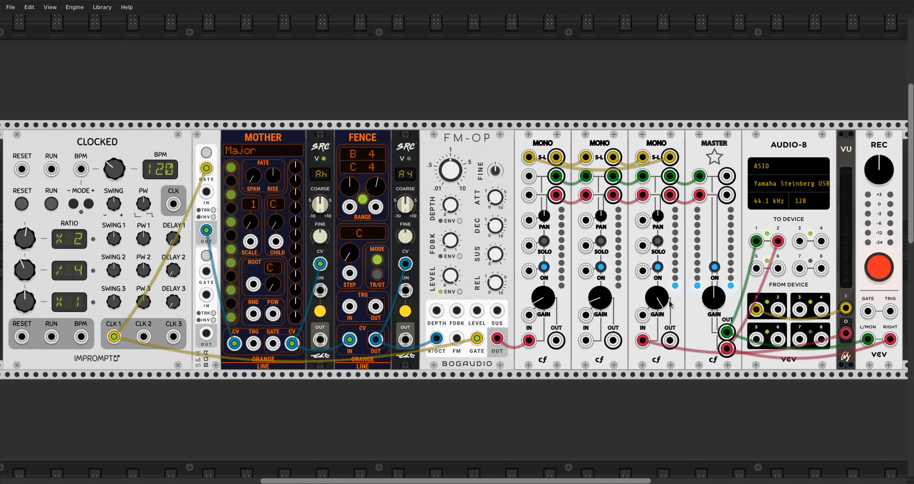
- Initialize the Mother module to its default settings
mouse_move(666, 301)
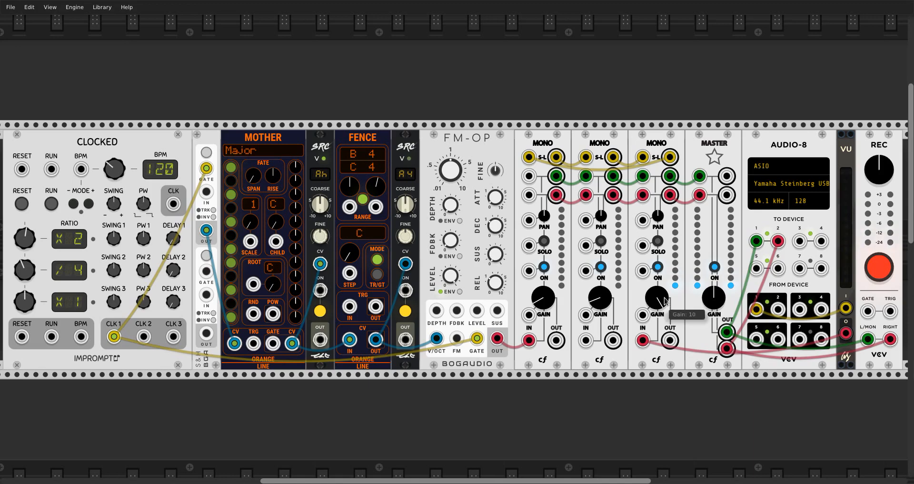
right_click(270, 139)
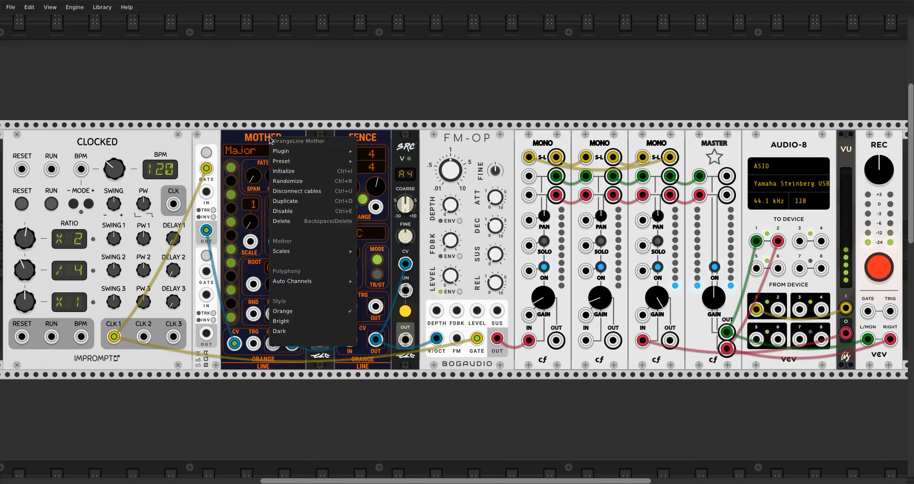
left_click(332, 170)
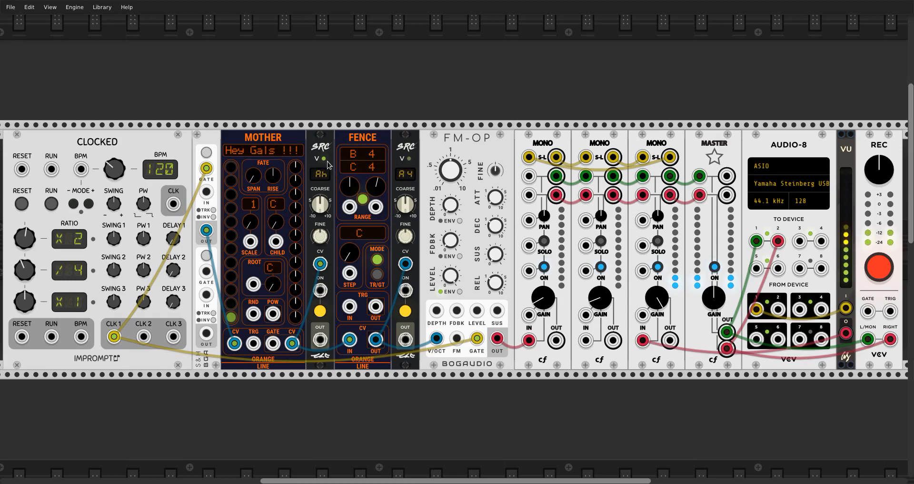
- Run and stop the clock twice to audition Mother with only its lowest note enabled
left_click(51, 206)
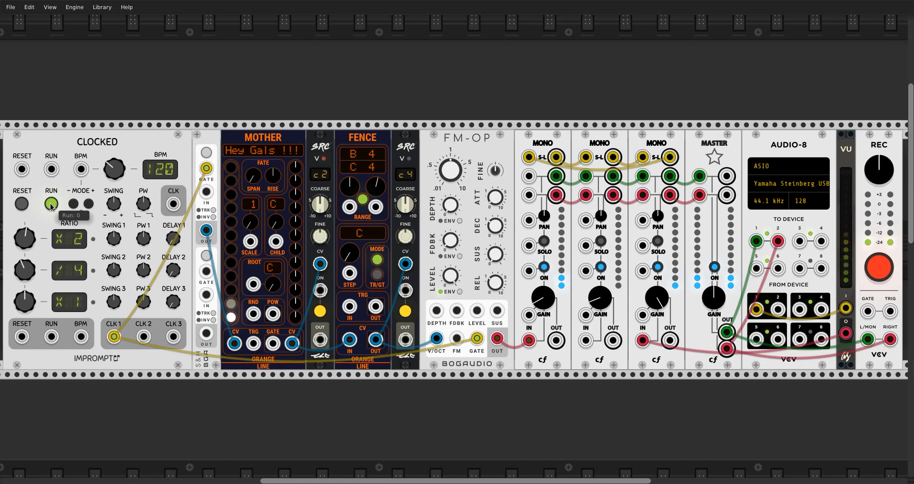
left_click(51, 205)
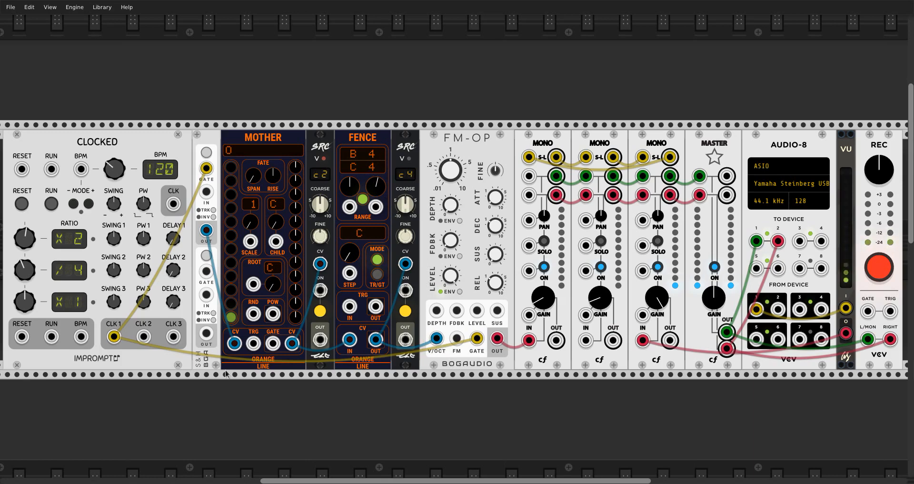
left_click(52, 202)
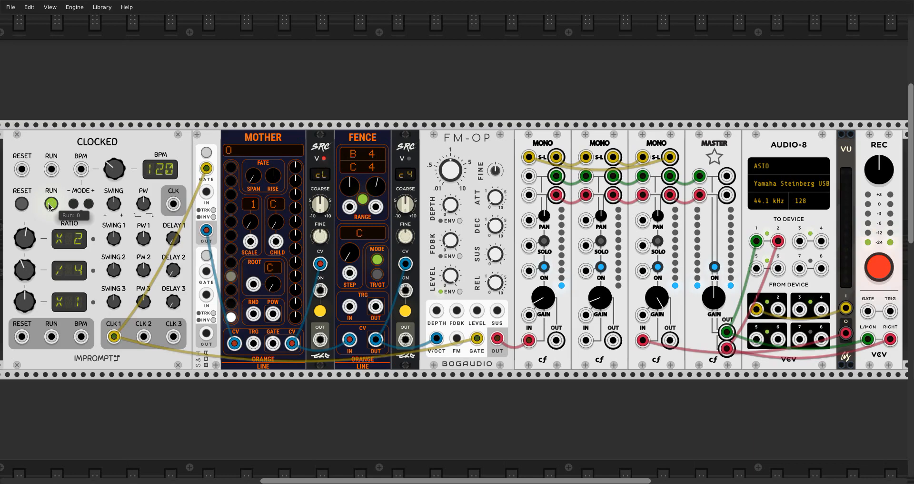
left_click(50, 205)
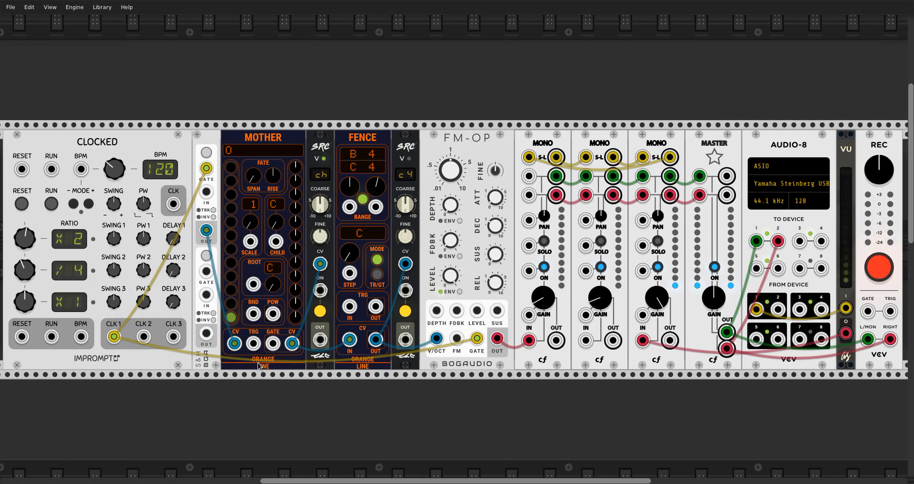
- Enable the notes D, E, F, G, A and B in Mother, and audition the major scale by running and stopping the clock
left_click(231, 289)
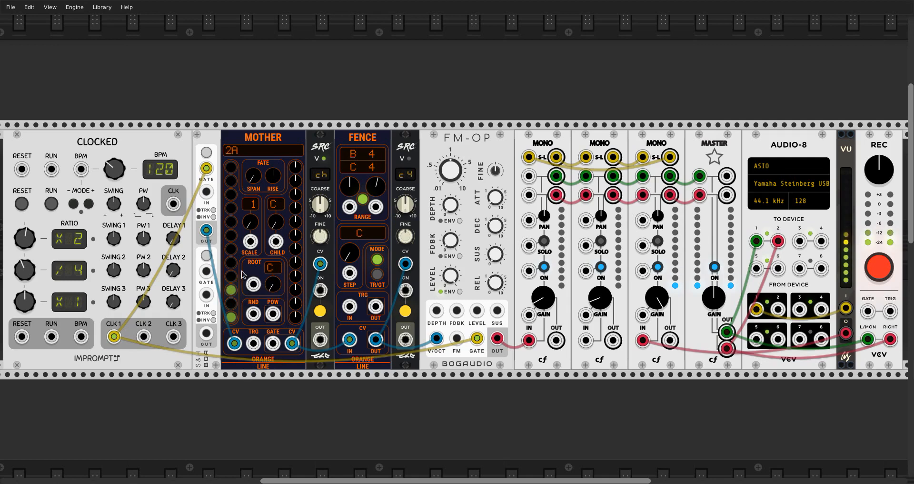
left_click(230, 263)
left_click(232, 250)
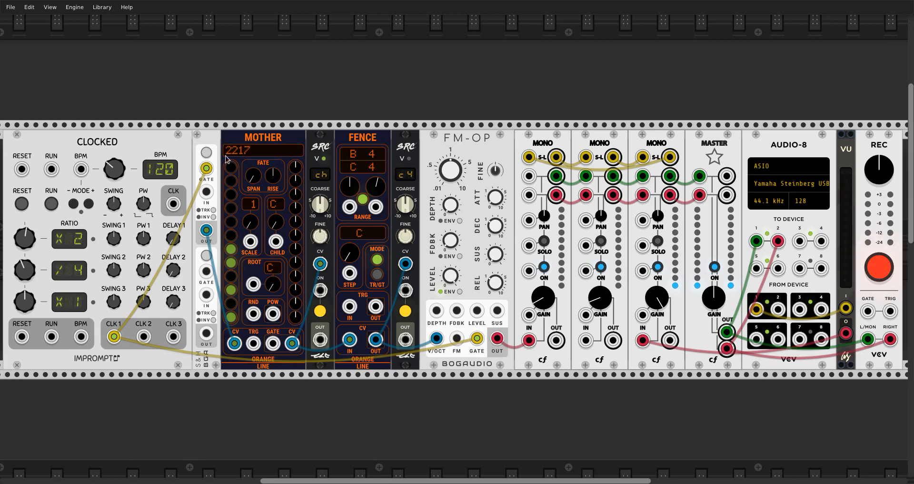
left_click(231, 222)
left_click(231, 194)
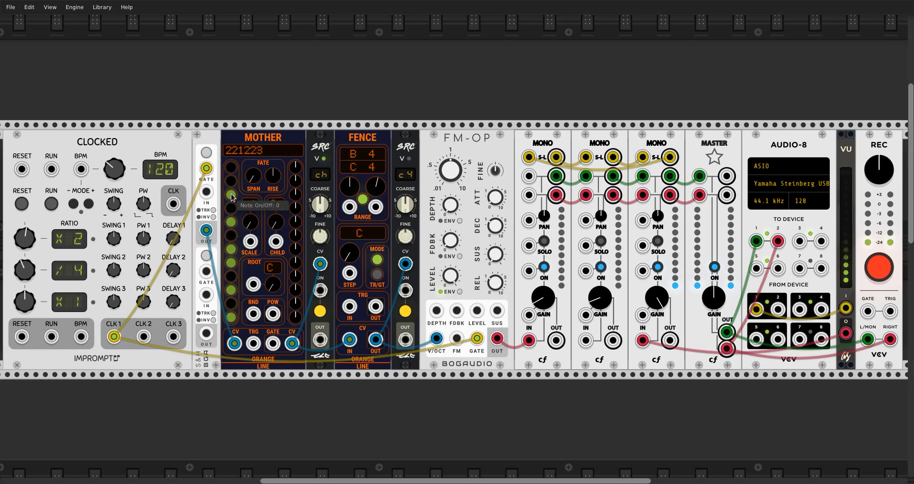
left_click(231, 168)
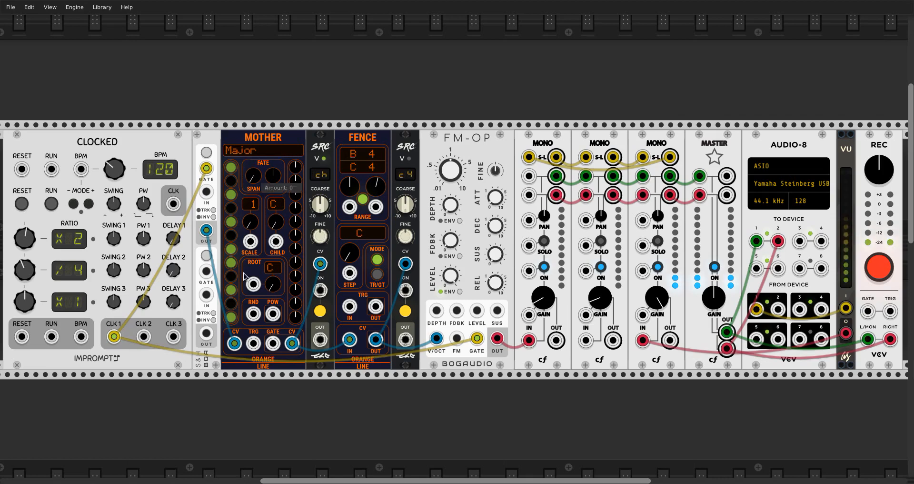
left_click(51, 203)
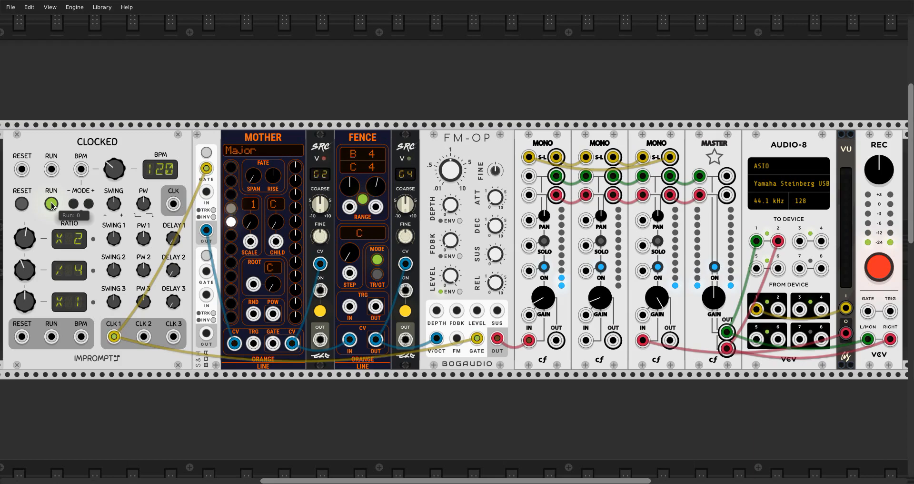
left_click(52, 205)
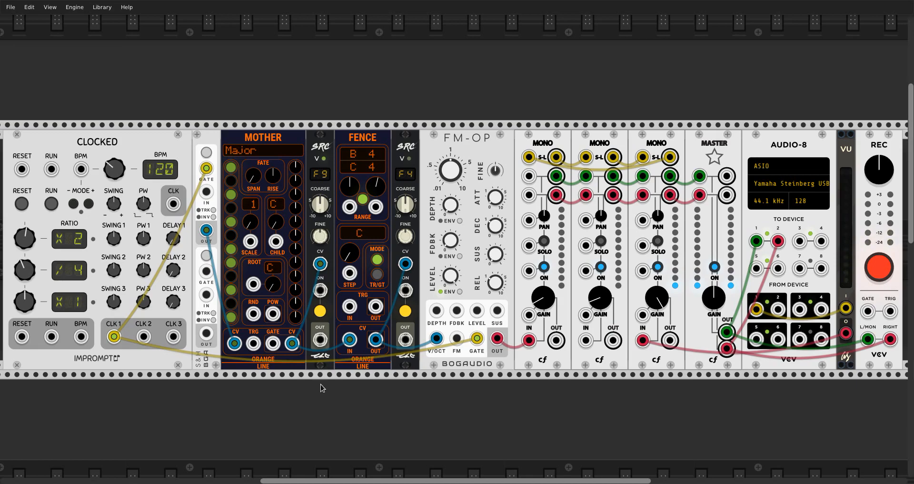
- Switch Mother's child scale to D (Dorian) and return it to C (Major)
left_click(233, 168)
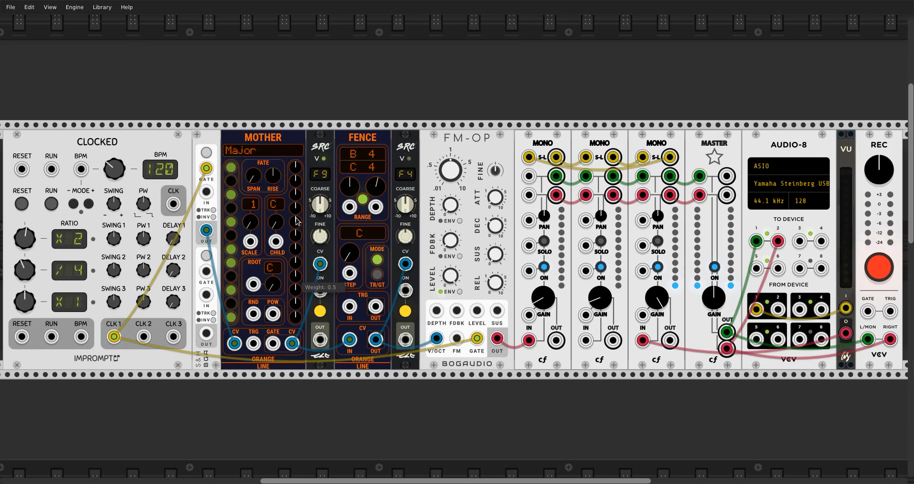
left_click_drag(276, 227, 277, 234)
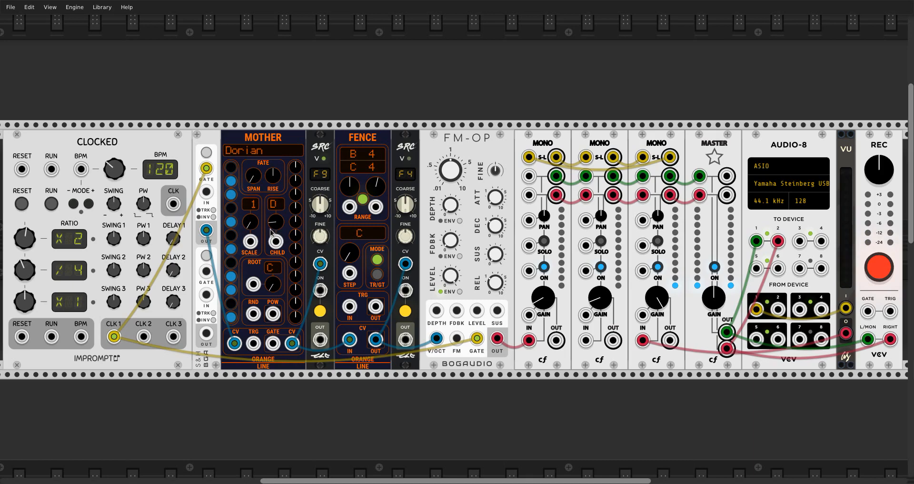
left_click_drag(272, 232, 272, 226)
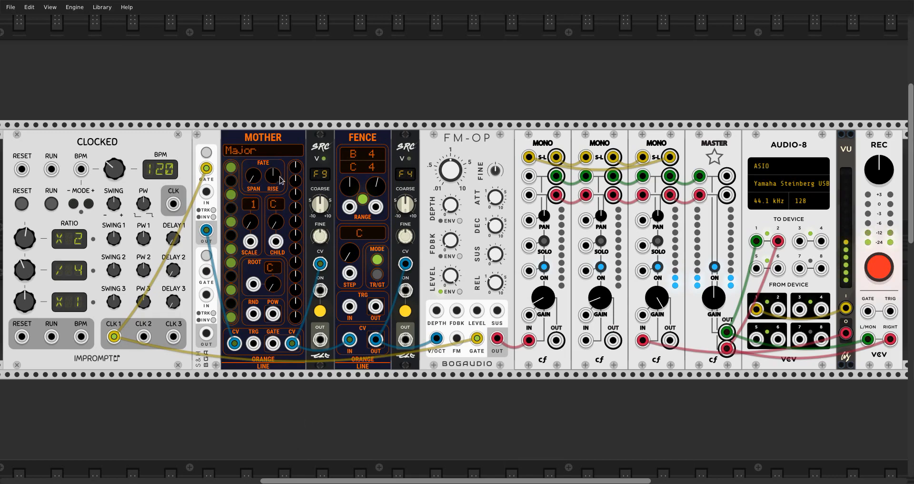
- Initialize the Mother module again and load the Major scale preset from its scale list
right_click(267, 136)
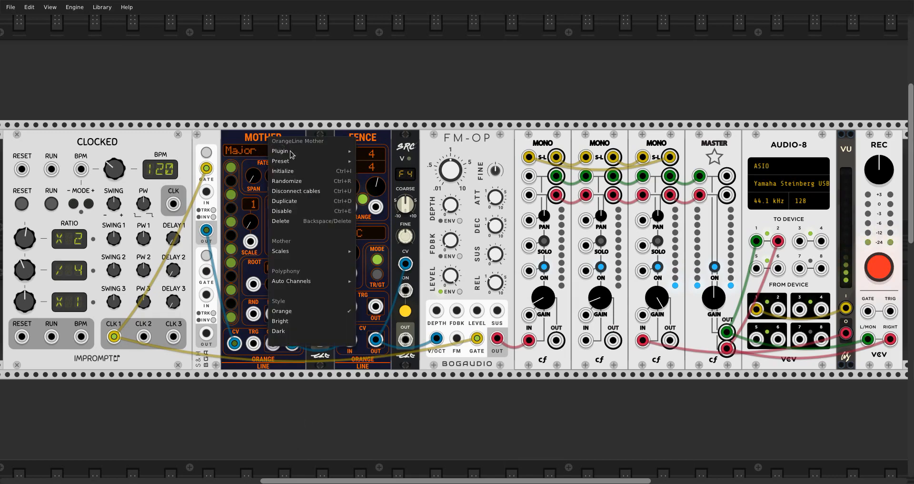
left_click(302, 172)
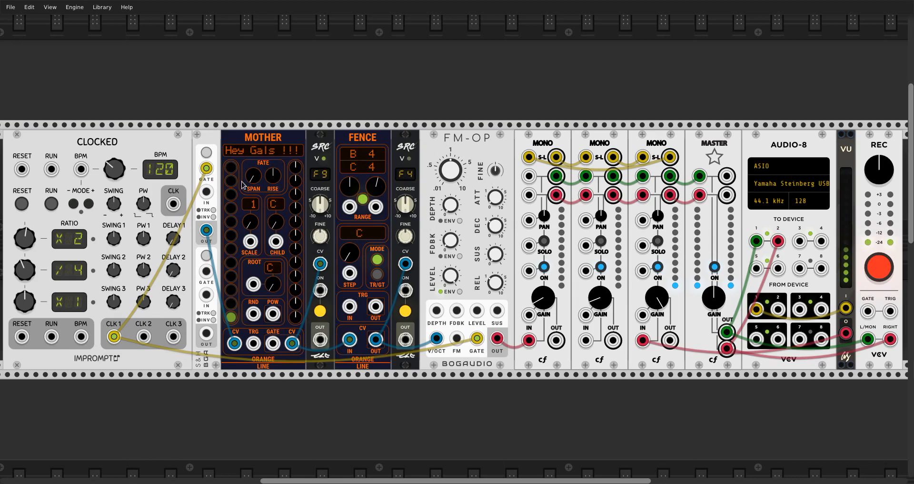
right_click(286, 139)
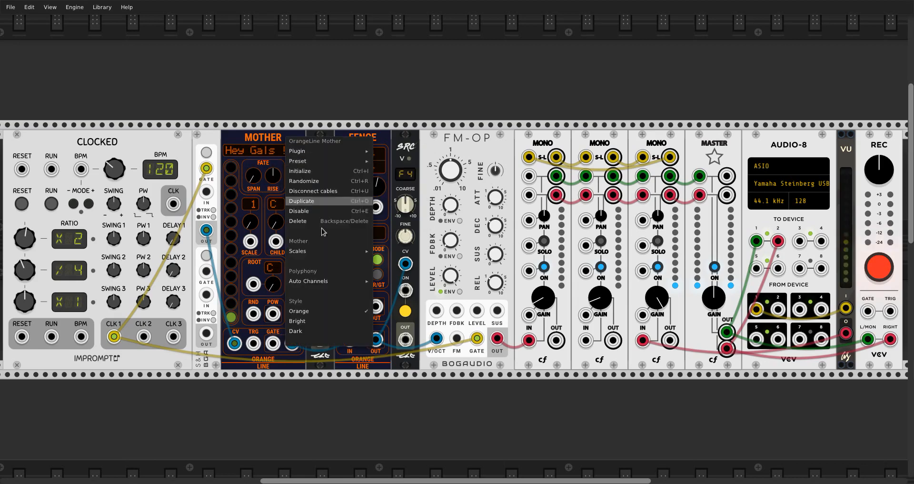
mouse_move(316, 251)
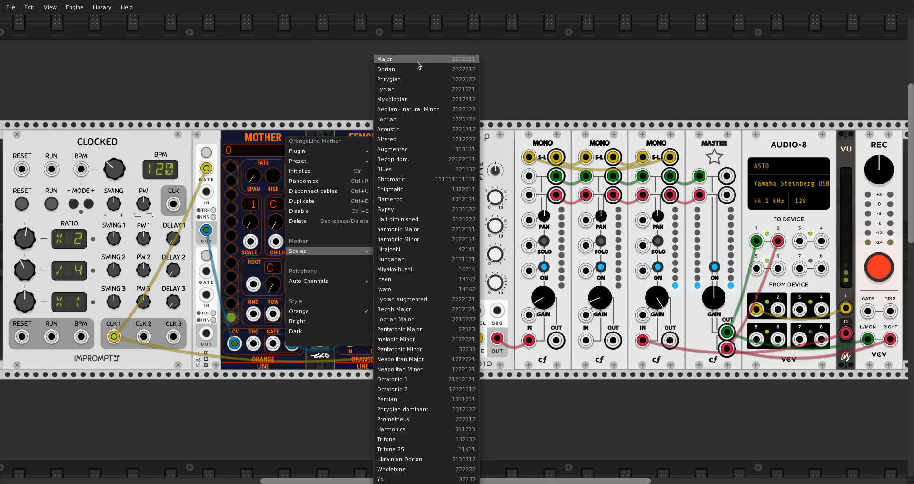
left_click(396, 59)
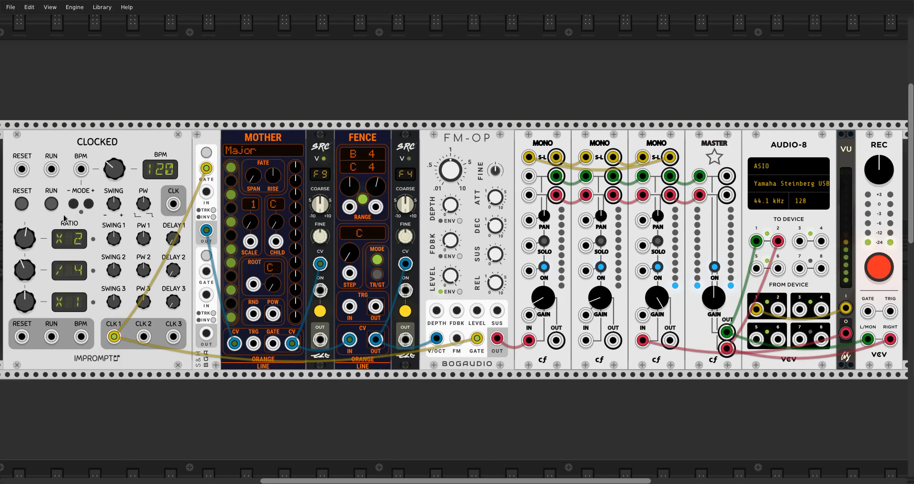
- Start the clock and transpose Mother's root note to F, to D and back to C while it plays
left_click(56, 200)
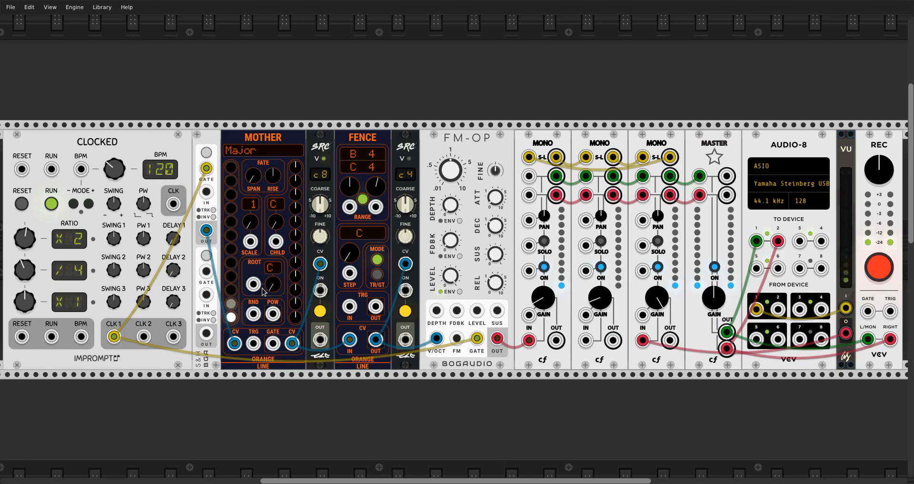
left_click_drag(272, 286, 271, 274)
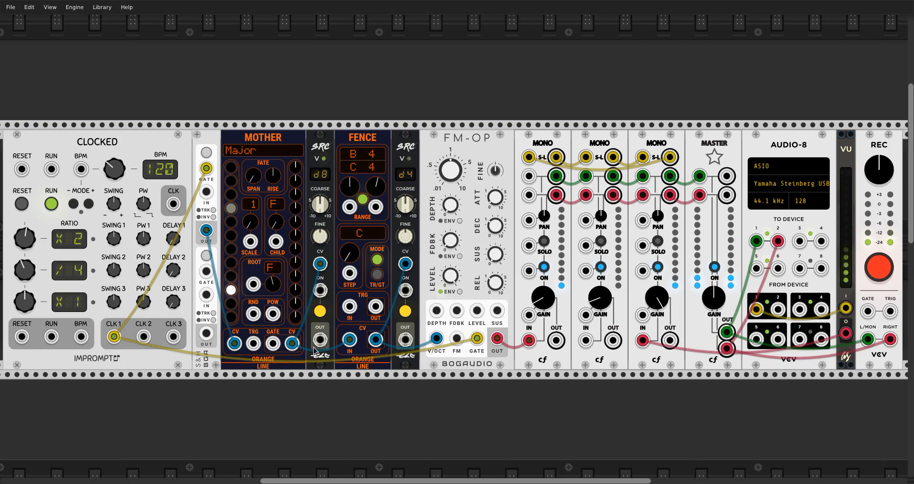
mouse_move(269, 292)
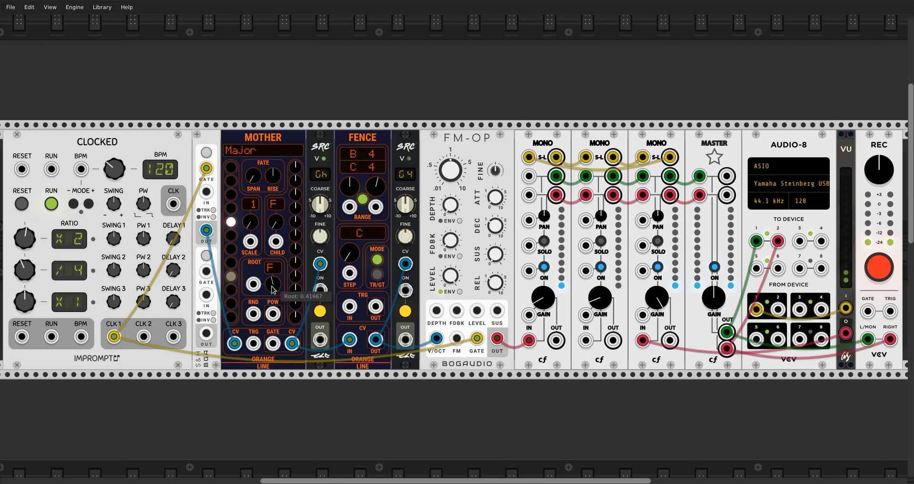
left_click_drag(269, 292, 270, 303)
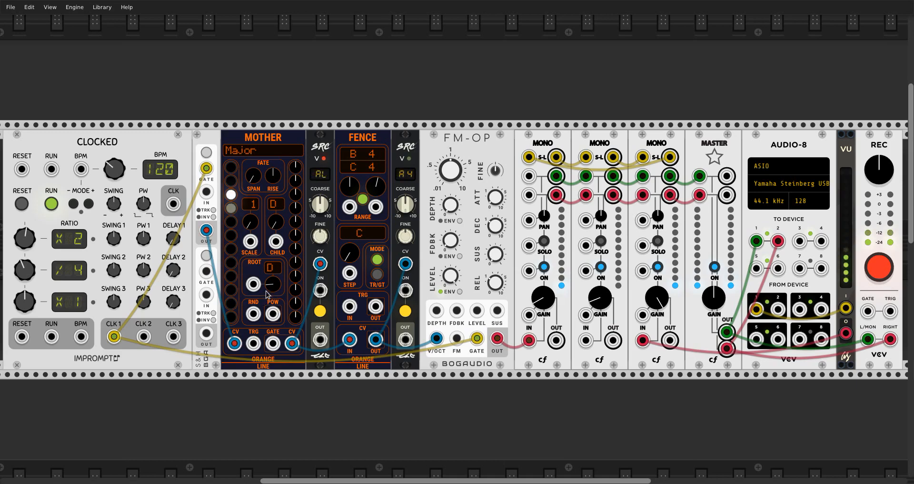
mouse_move(274, 289)
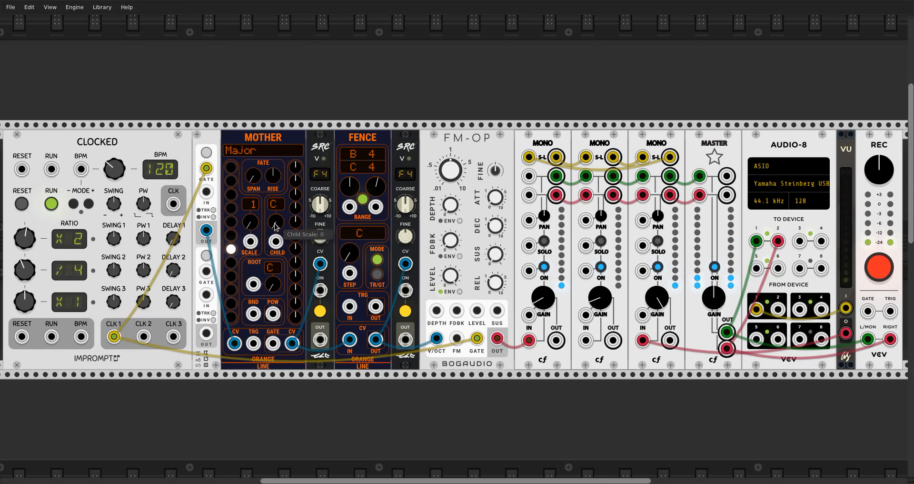
- Sweep Mother's child scale through D Dorian, E Phrygian, A Aeolian and B Locrian, and reset it to C
left_click_drag(275, 222, 335, 297)
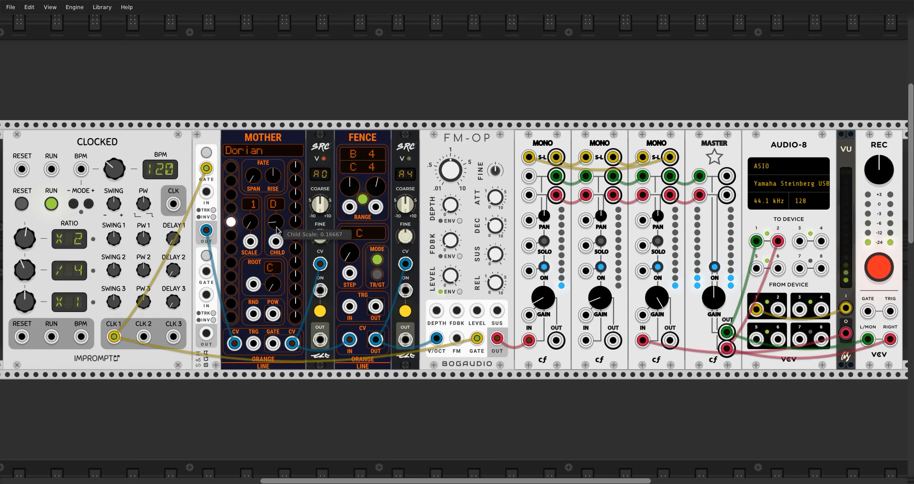
left_click_drag(277, 227, 277, 190)
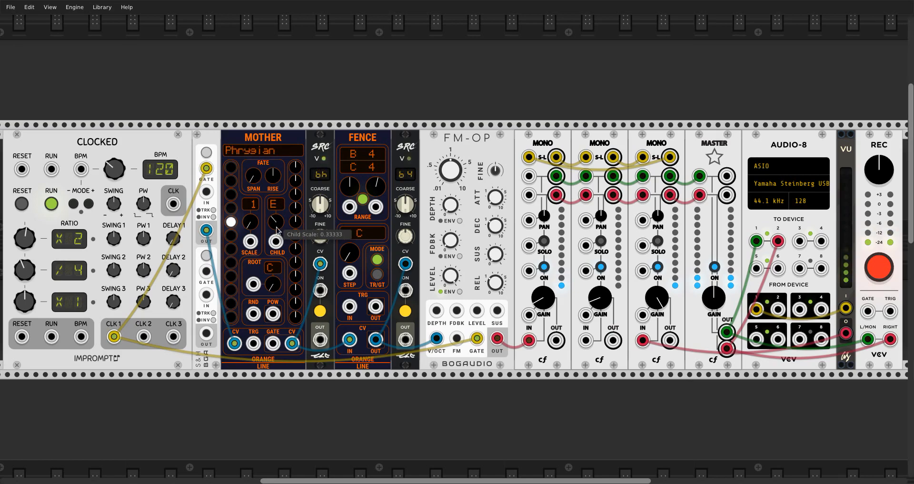
left_click_drag(277, 190, 276, 129)
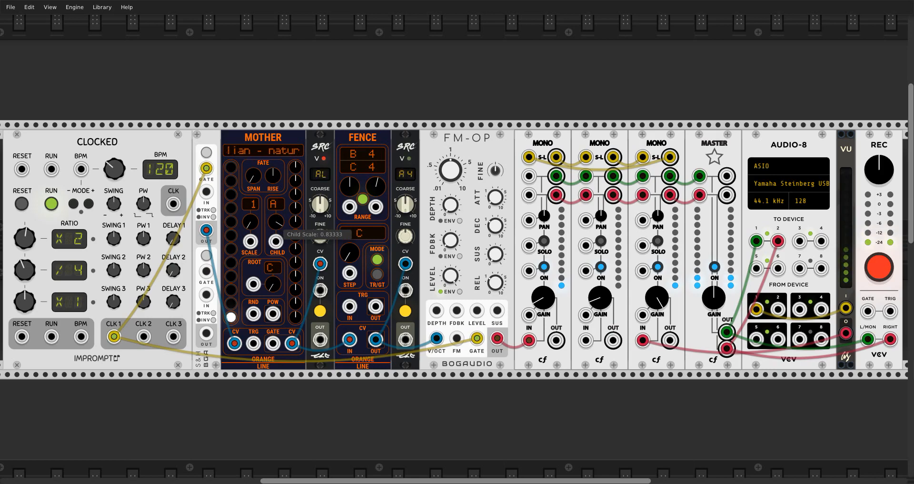
left_click_drag(277, 130, 277, 123)
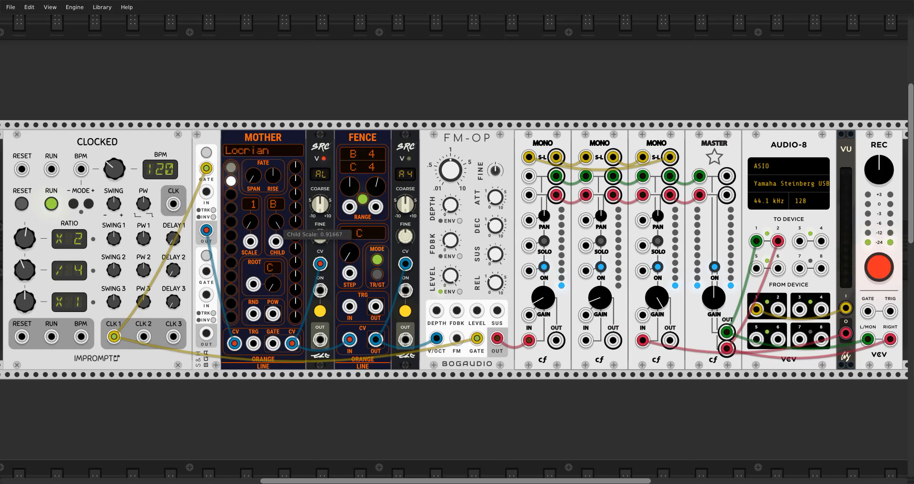
double_click(277, 230)
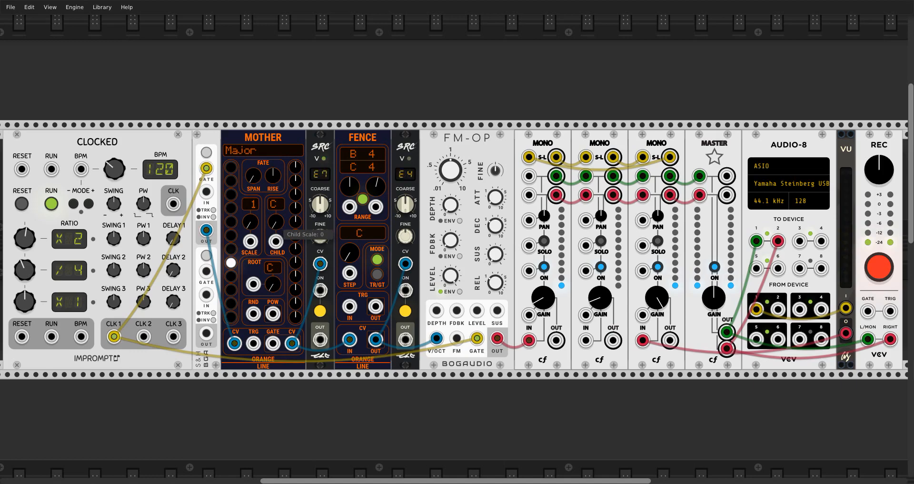
- Set Mother's child scale to D (Dorian) while keeping the root note at C
left_click_drag(277, 230, 277, 227)
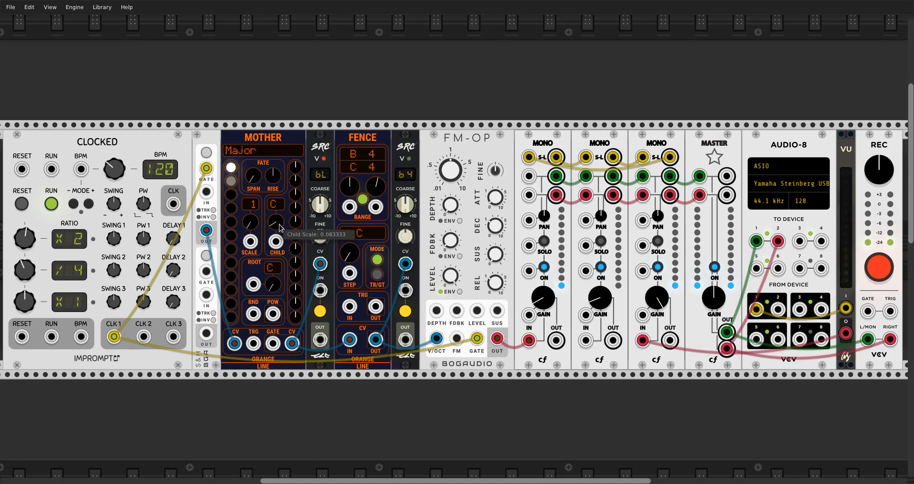
mouse_move(271, 226)
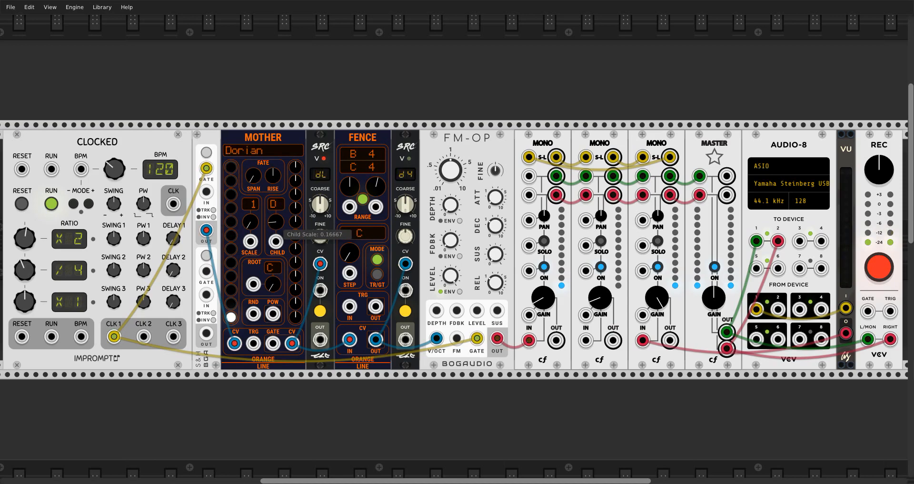
left_click_drag(271, 226, 287, 220)
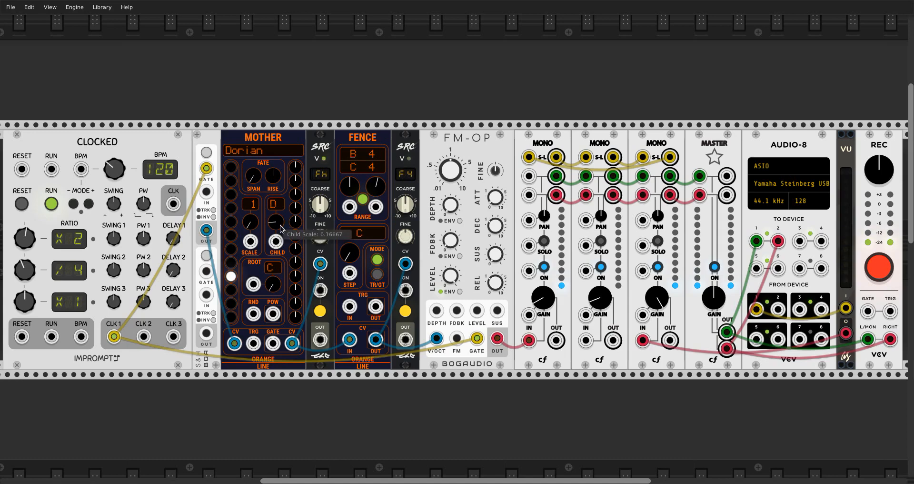
mouse_move(276, 224)
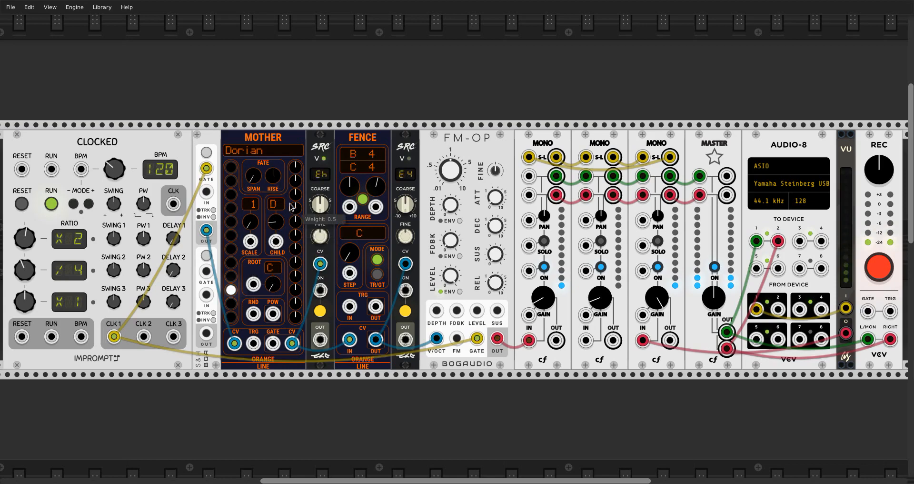
- Return Mother's child scale from D (Dorian) to C (Major) and stop the clock
mouse_move(276, 221)
left_mouse_down()
mouse_move(275, 210)
mouse_move(276, 230)
left_mouse_up()
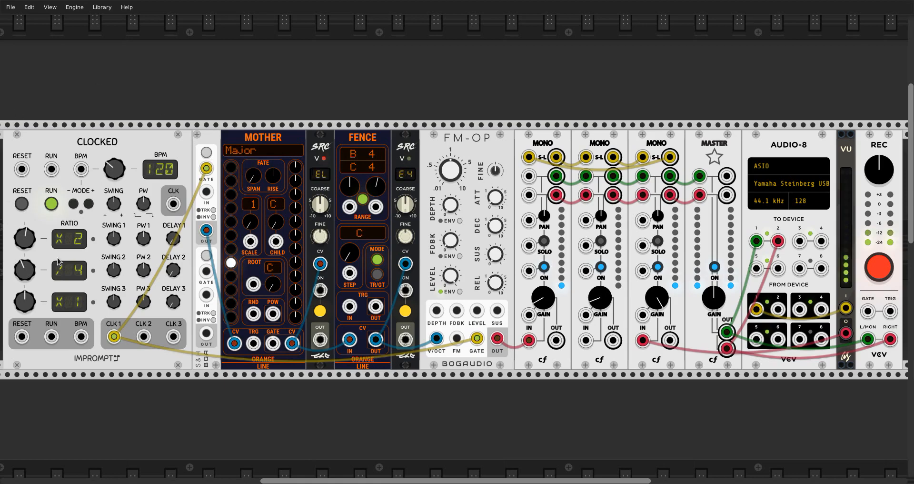
left_click(54, 205)
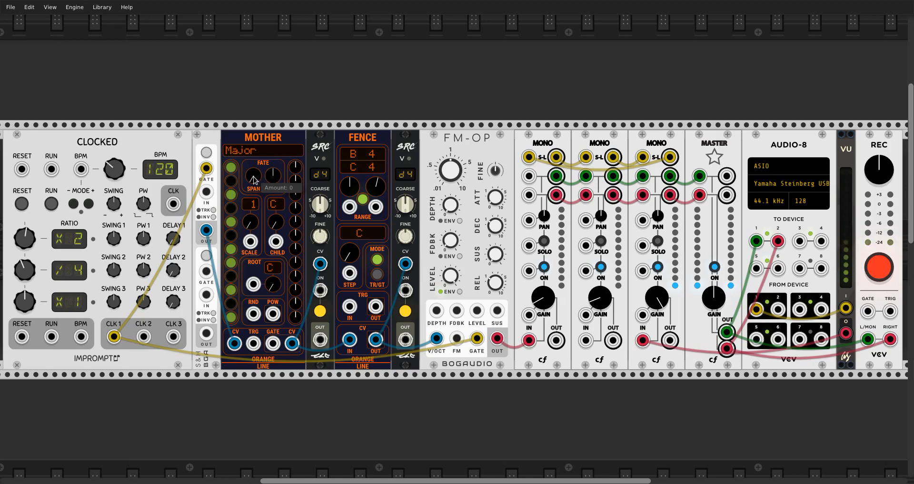
- Raise Mother's Fate Span amount to 1 and then 6, and vary its Rise shape through 0.595 down to 0
left_click_drag(253, 176, 254, 143)
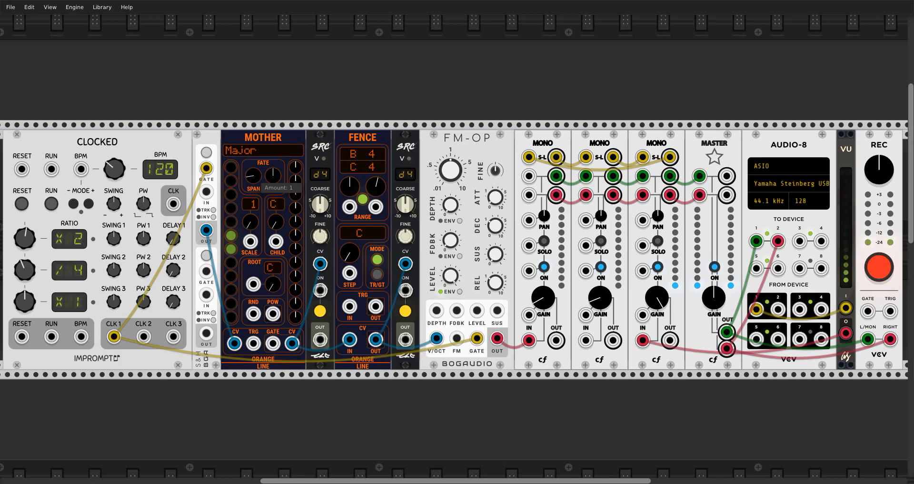
mouse_move(254, 177)
left_mouse_down()
mouse_move(254, 189)
mouse_move(254, 168)
left_mouse_up()
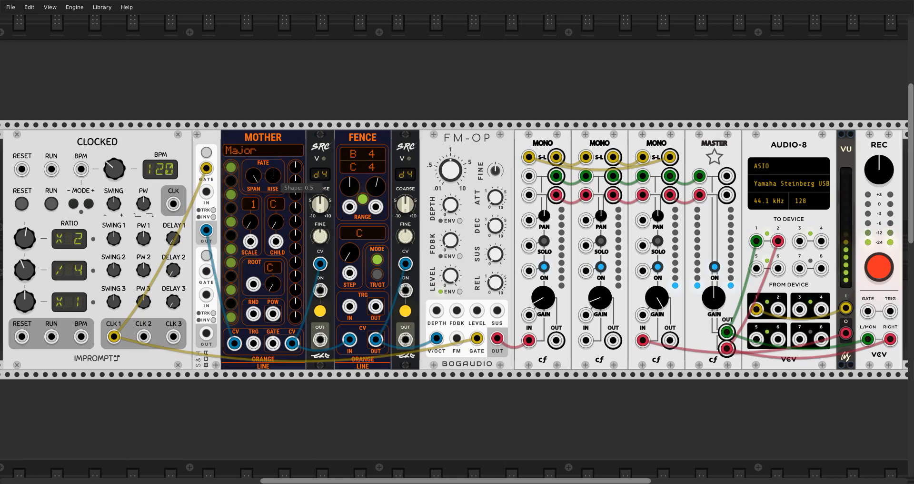
left_click_drag(273, 175, 273, 19)
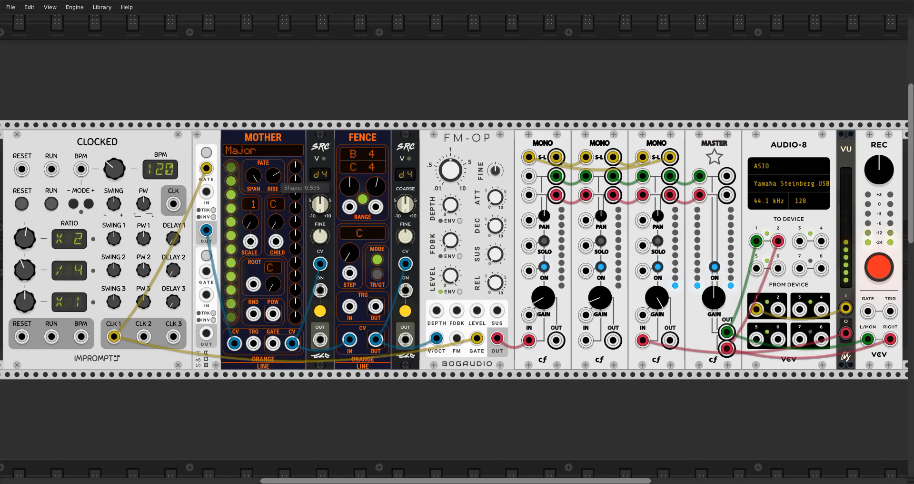
left_click_drag(273, 175, 273, 362)
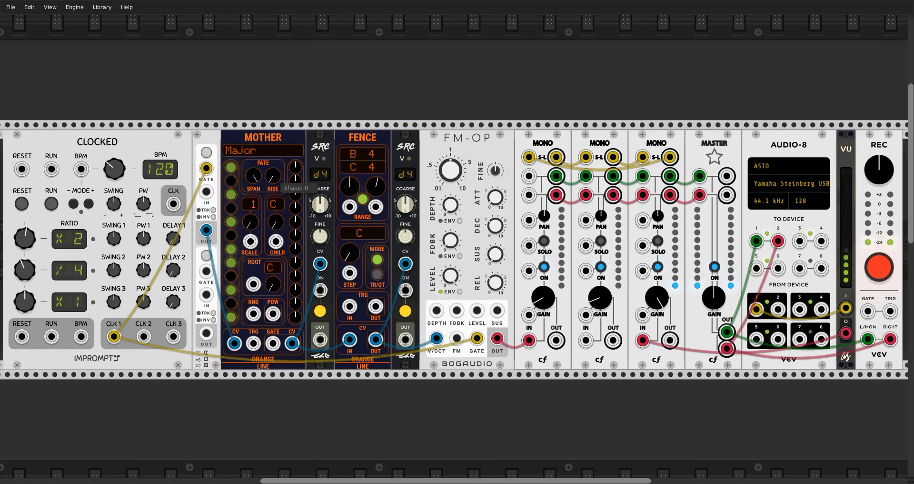
- Raise Mother's Fate Rise shape again, lower the Span amount, and set the Rise shape to 0.731
left_click_drag(273, 176, 273, 72)
left_click_drag(270, 180, 270, 197)
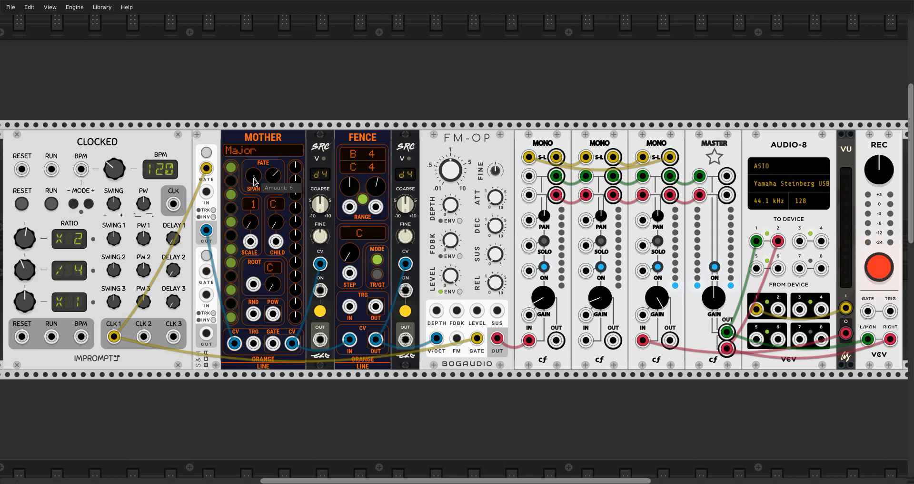
left_click_drag(255, 181, 255, 196)
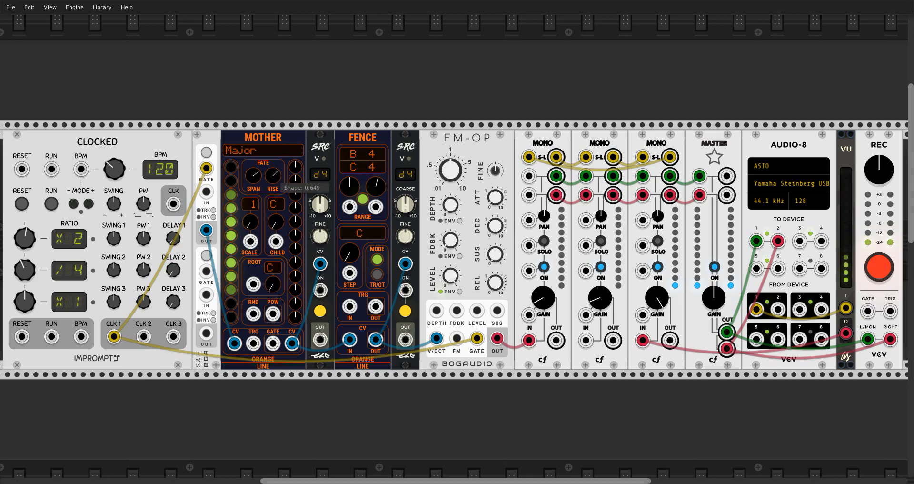
left_click_drag(273, 175, 273, 169)
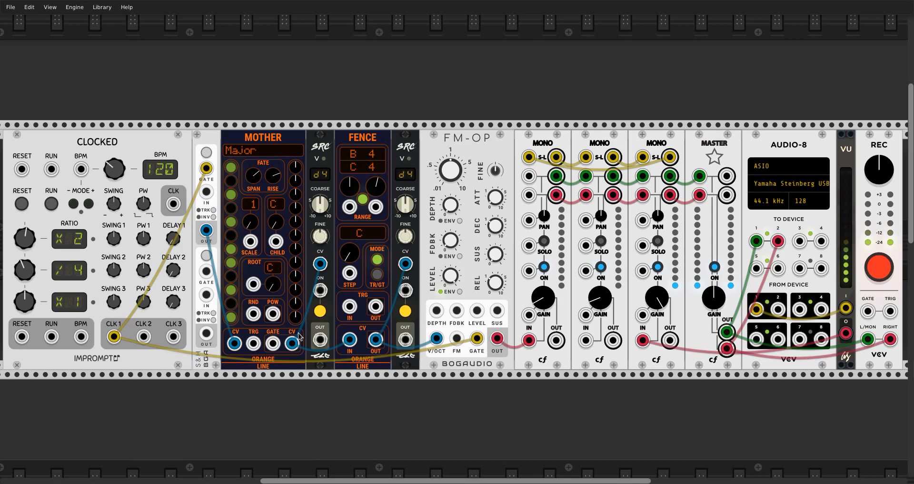
- In the Major scale, raise note 1's weight to 0.976, lower notes 3 and 6 to 7%, note 10 to 9%, and reduce note 12
left_click_drag(296, 317, 296, 269)
left_click_drag(295, 319, 296, 323)
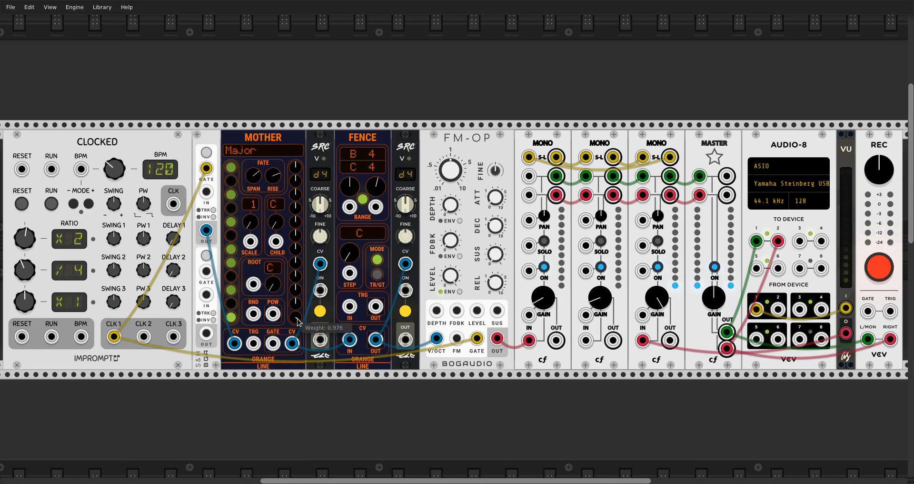
left_click_drag(299, 289, 299, 310)
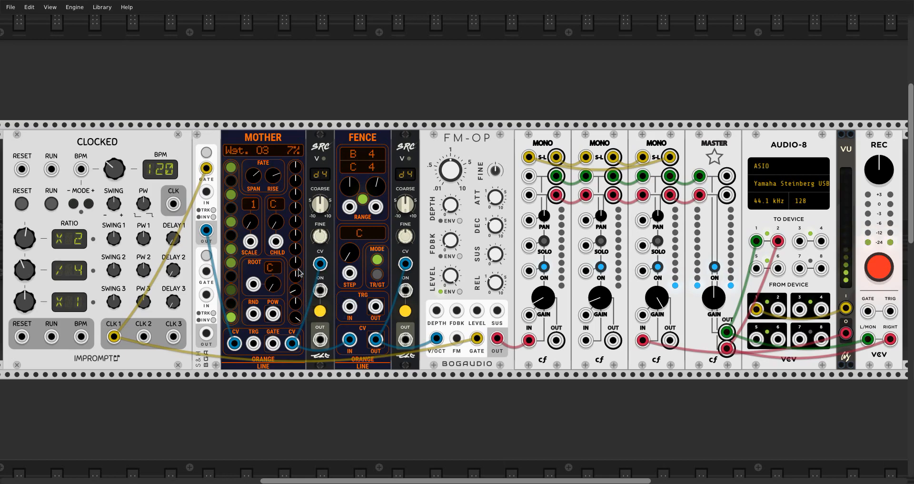
mouse_move(299, 272)
left_mouse_down()
mouse_move(299, 254)
mouse_move(293, 281)
left_mouse_up()
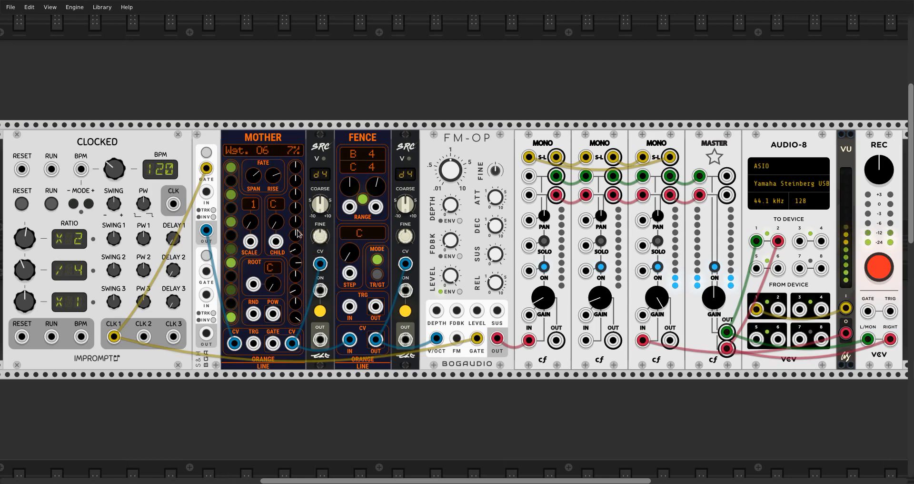
mouse_move(296, 224)
left_mouse_down()
mouse_move(296, 190)
mouse_move(296, 243)
mouse_move(296, 235)
left_mouse_up()
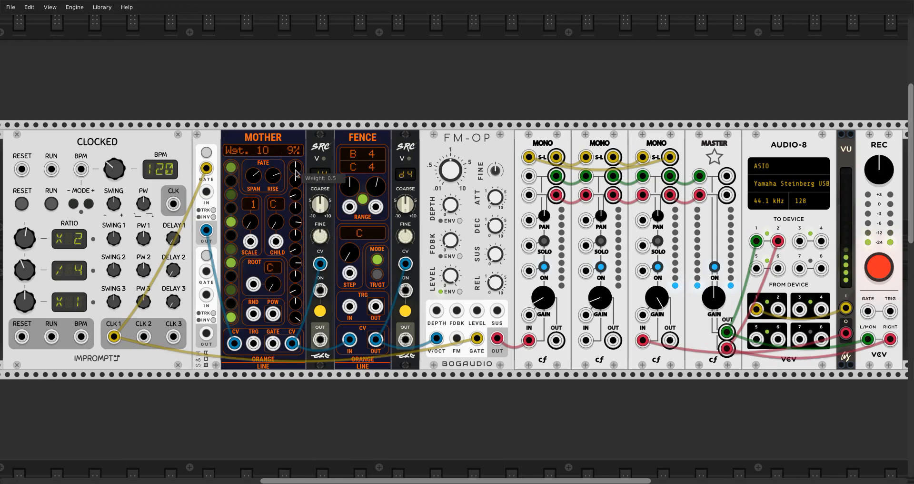
left_click_drag(296, 167, 296, 203)
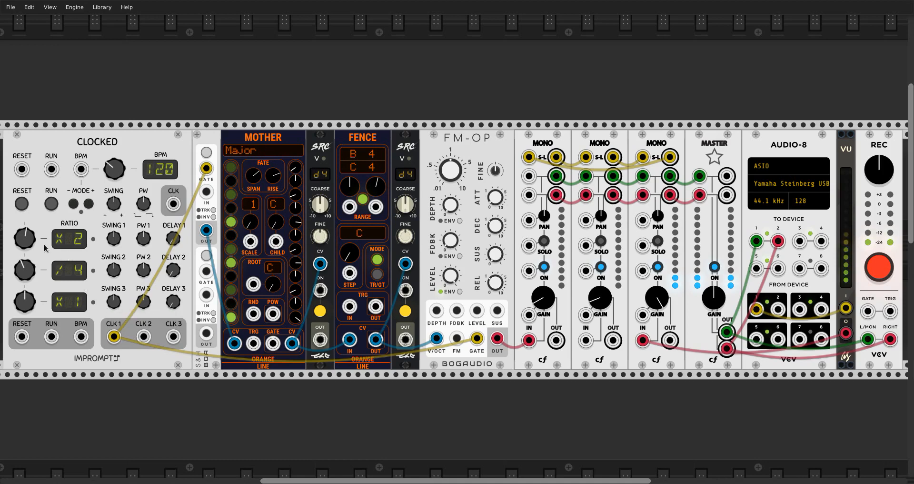
- Run the clock while moving Mother's child scale to D (Dorian) and E (Phrygian), and stop it again
left_click(56, 206)
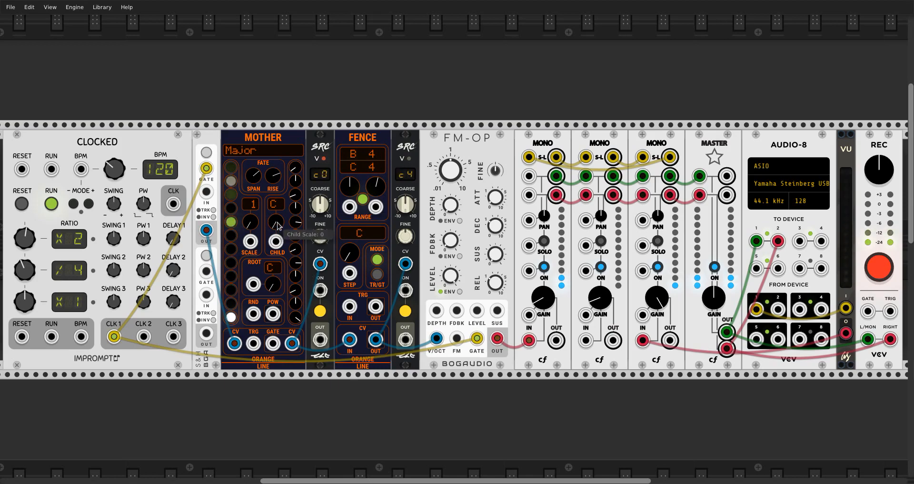
left_click_drag(278, 226, 279, 215)
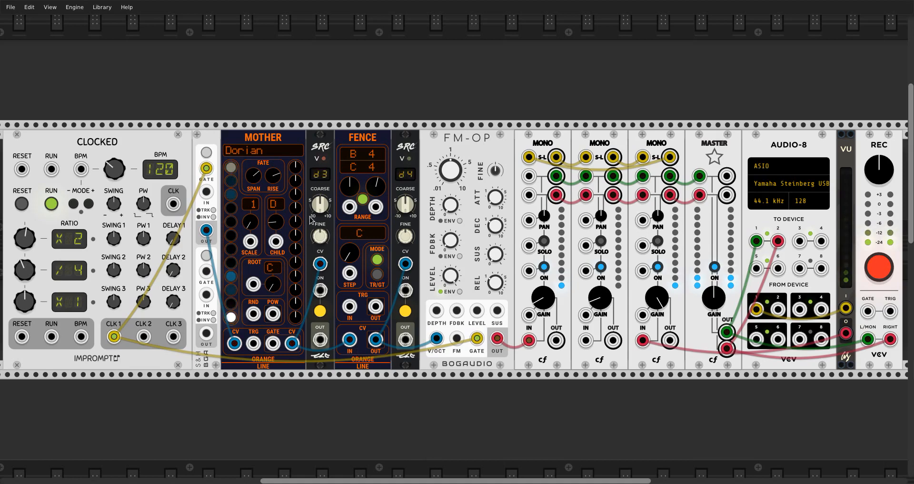
left_click_drag(275, 225, 276, 220)
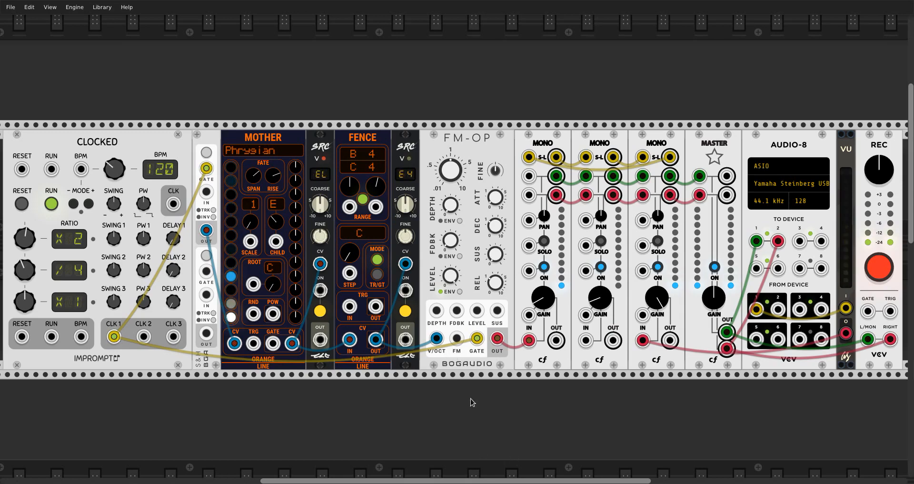
left_click(50, 204)
- Compare the note weights of the C, D and E child scales by switching between them, ending on C (Major)
left_click_drag(277, 224, 276, 228)
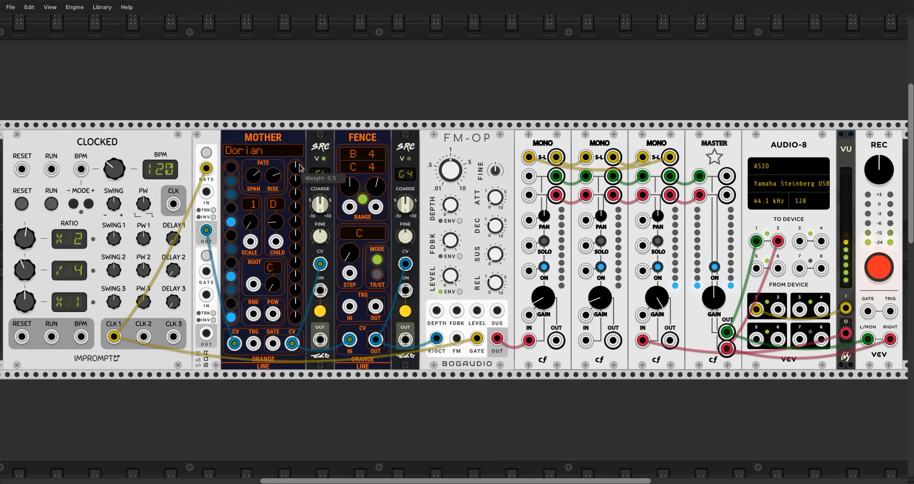
left_click_drag(275, 221, 275, 226)
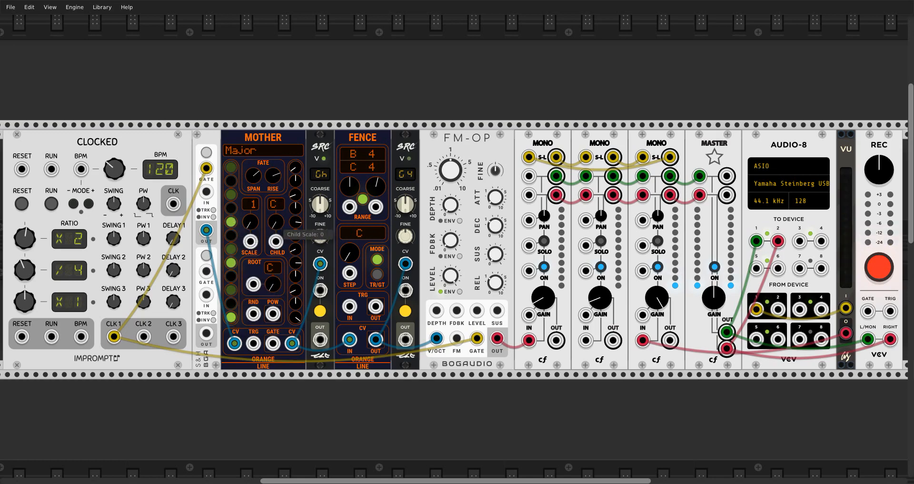
left_click_drag(277, 223, 277, 217)
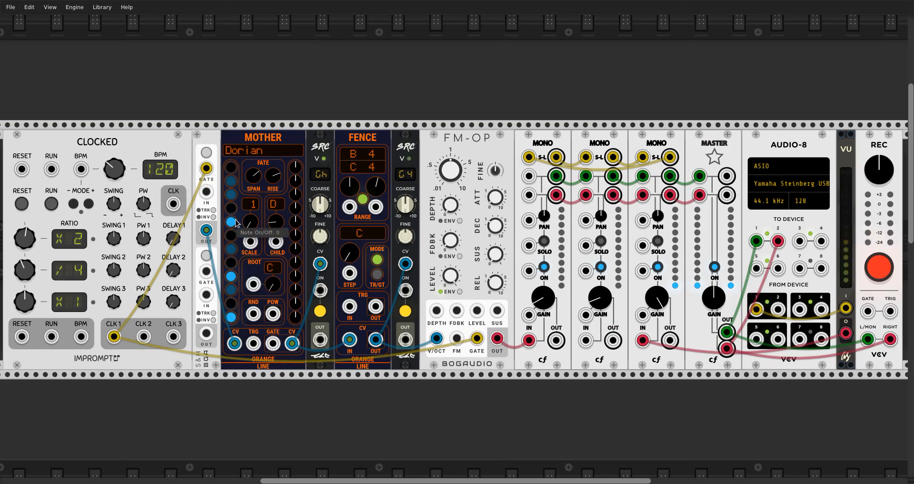
left_click_drag(275, 222, 275, 215)
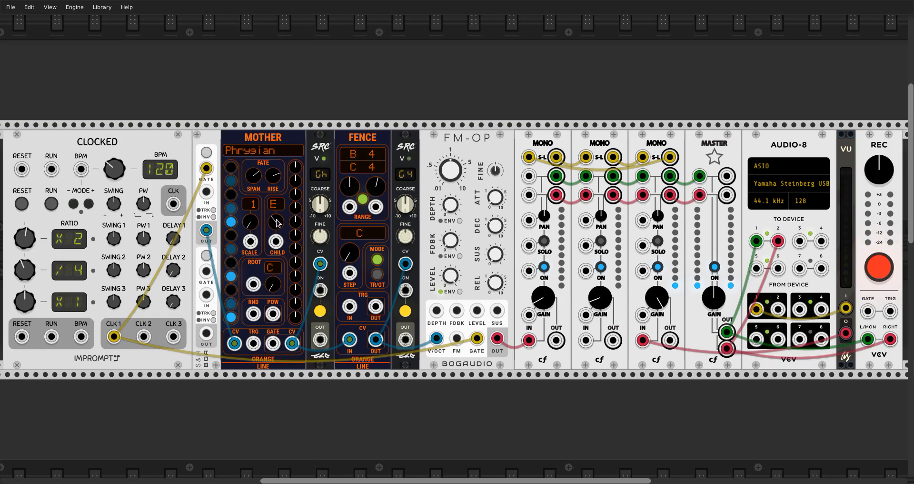
left_click_drag(276, 224, 277, 231)
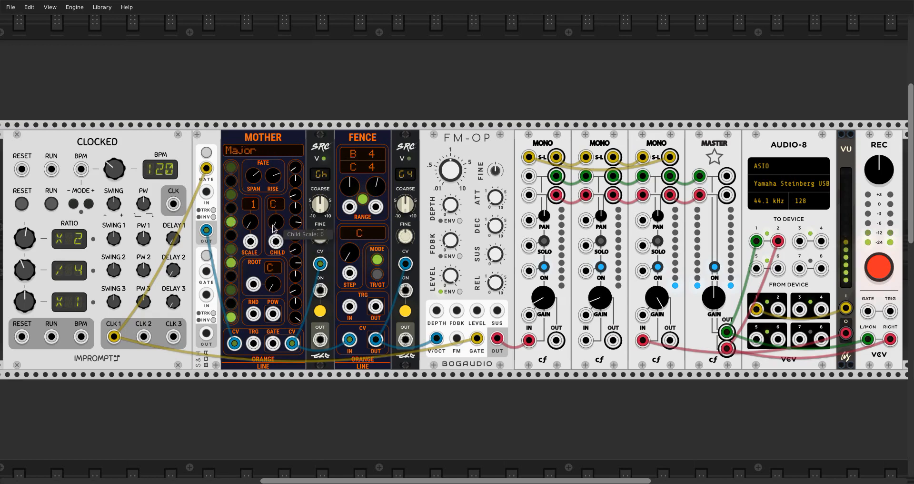
- Set Mother's child scale to D (Dorian) and raise the weight of note 10
left_click_drag(276, 226, 276, 223)
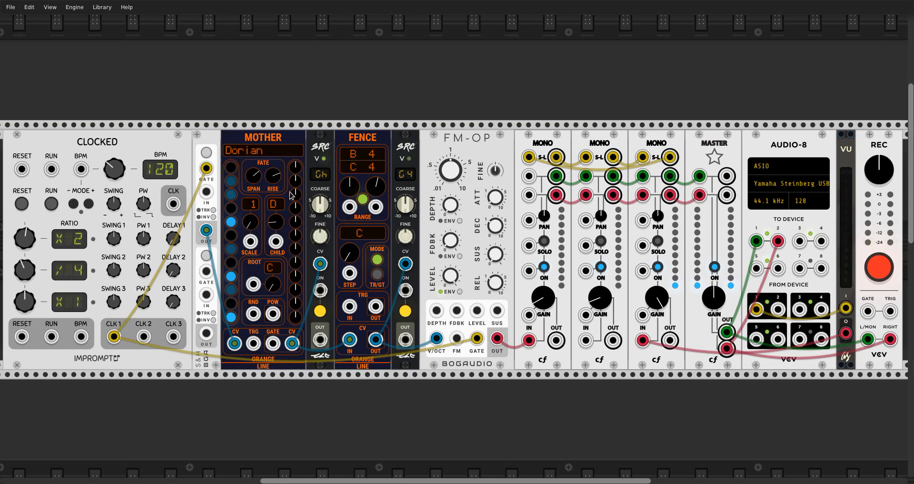
mouse_move(295, 196)
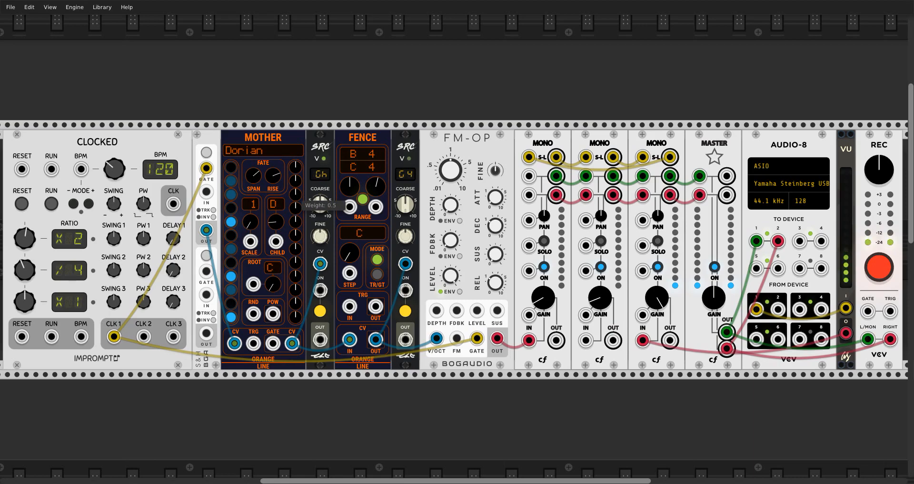
left_click_drag(295, 196, 295, 179)
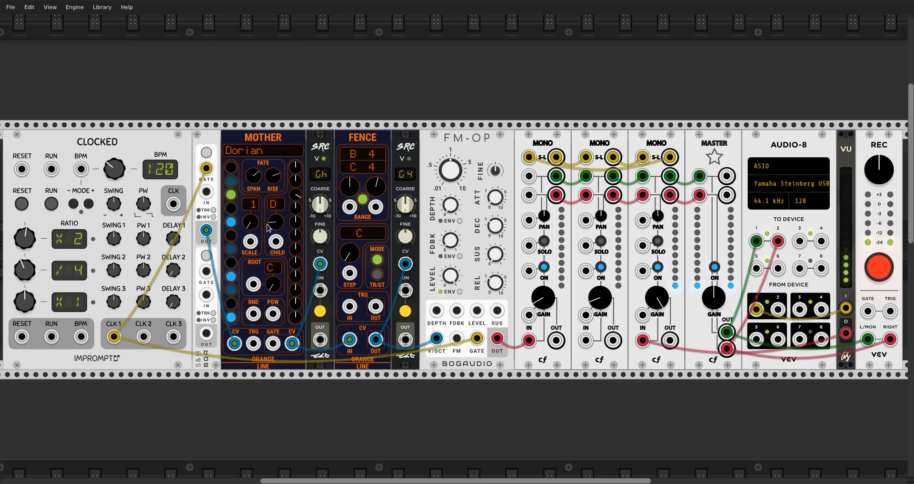
- Raise note 2's weight to 98% in the E (Phrygian) child scale and raise note 7's weight in F (Lydian)
left_click_drag(269, 228, 268, 220)
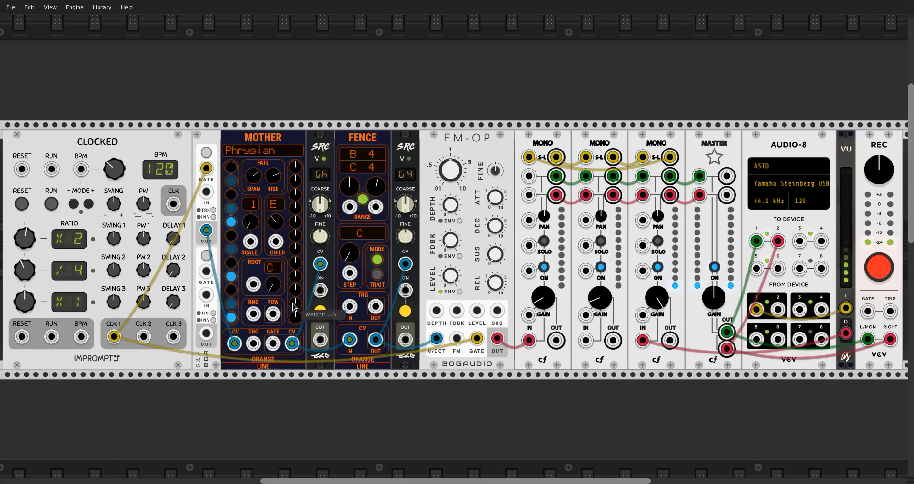
left_click_drag(293, 308, 294, 286)
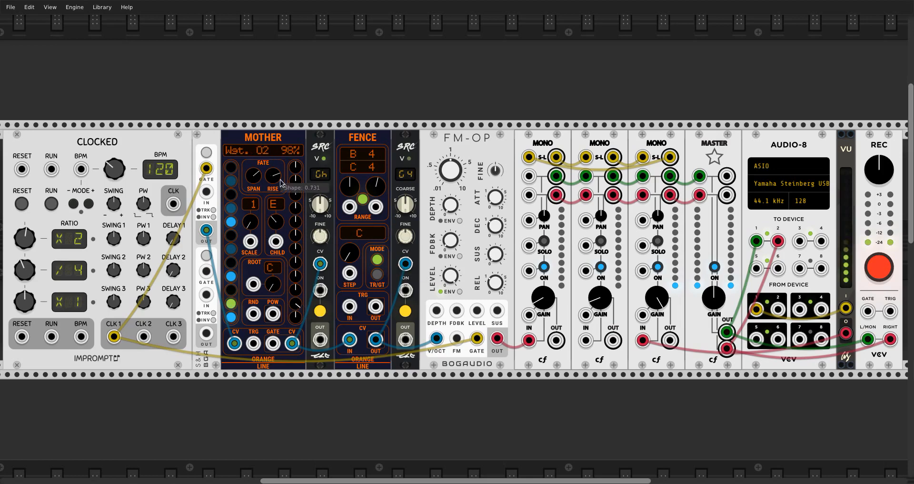
left_click_drag(276, 222, 275, 210)
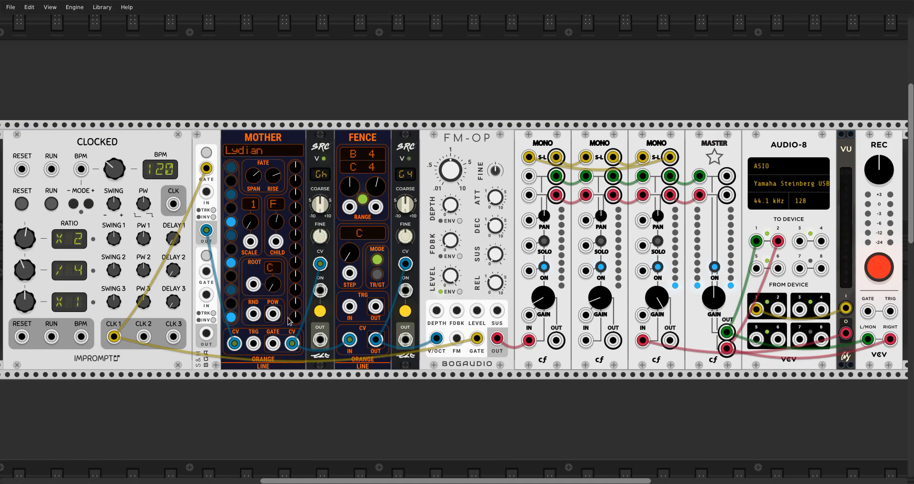
left_click_drag(295, 235, 296, 224)
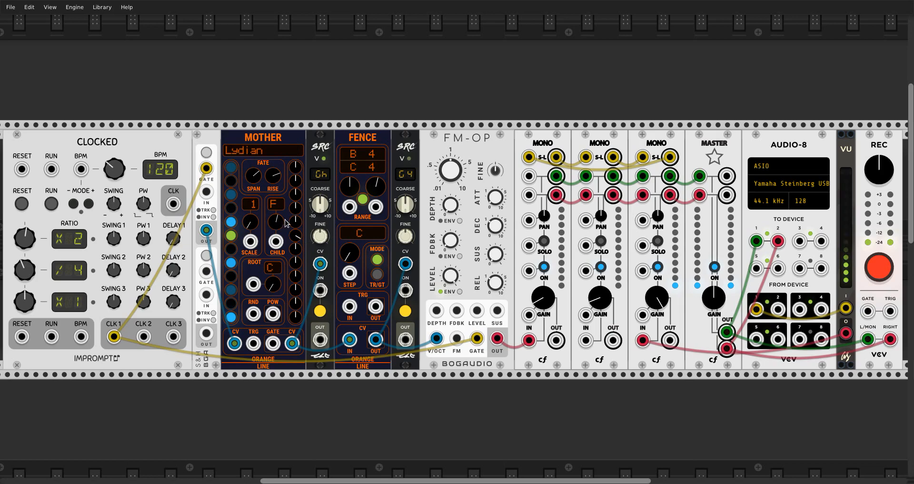
- Raise note 11's weight in the G (Myxolodian) child scale and set note 9's weight to 94% in A (Aeolian)
left_click_drag(275, 221, 275, 217)
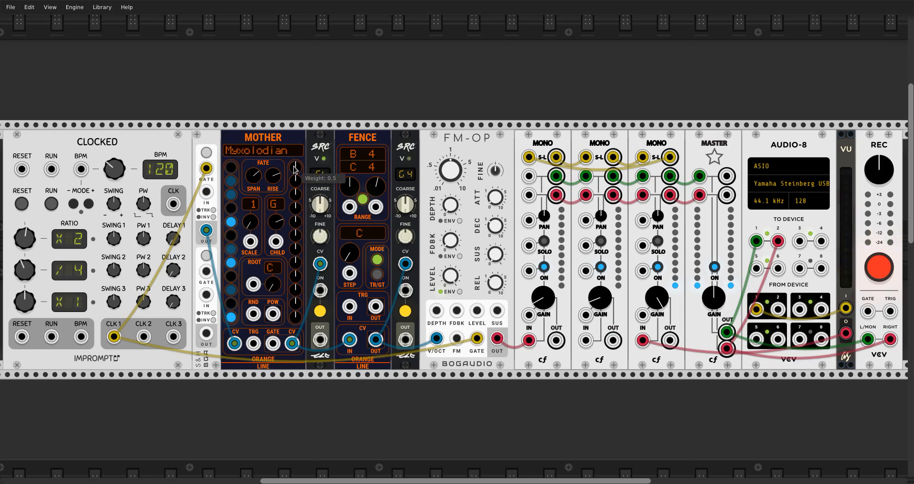
left_click_drag(296, 182, 296, 180)
left_click_drag(276, 221, 275, 217)
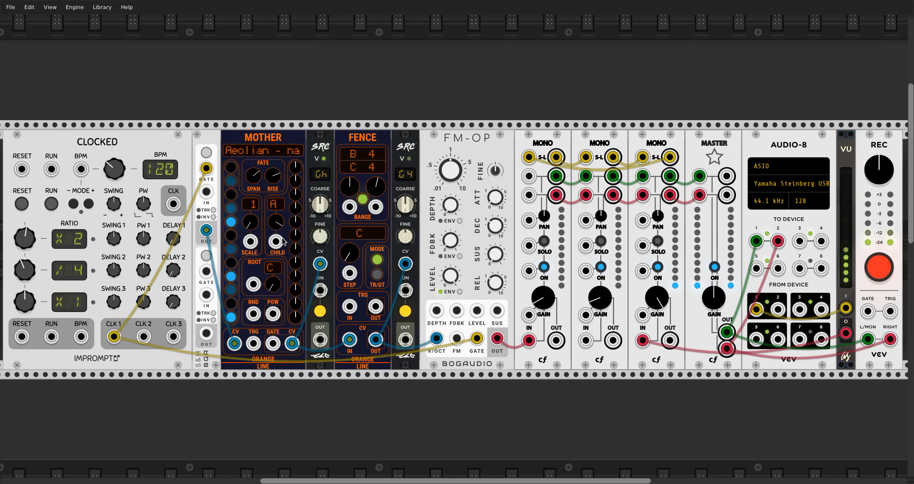
left_click_drag(295, 208, 296, 208)
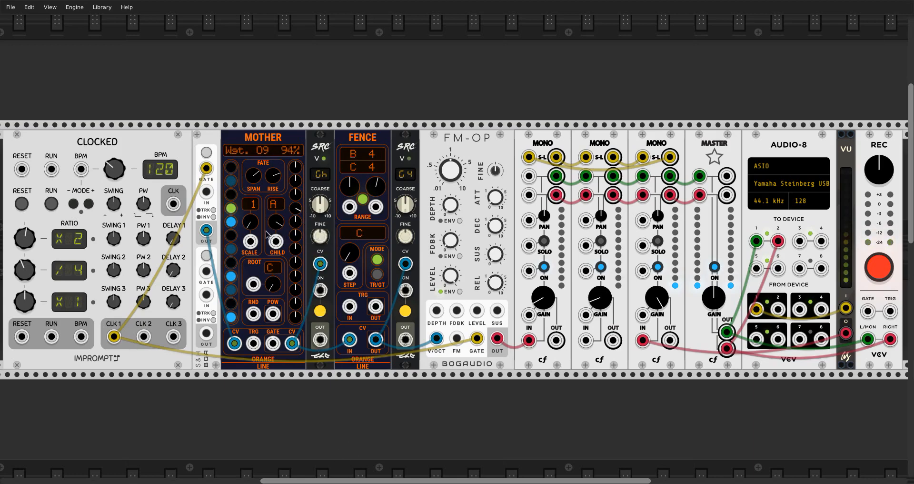
- Return Mother's child scale to C (Major), start the clock, and switch the child scale to D (Dorian) while it plays
left_click_drag(276, 223, 277, 255)
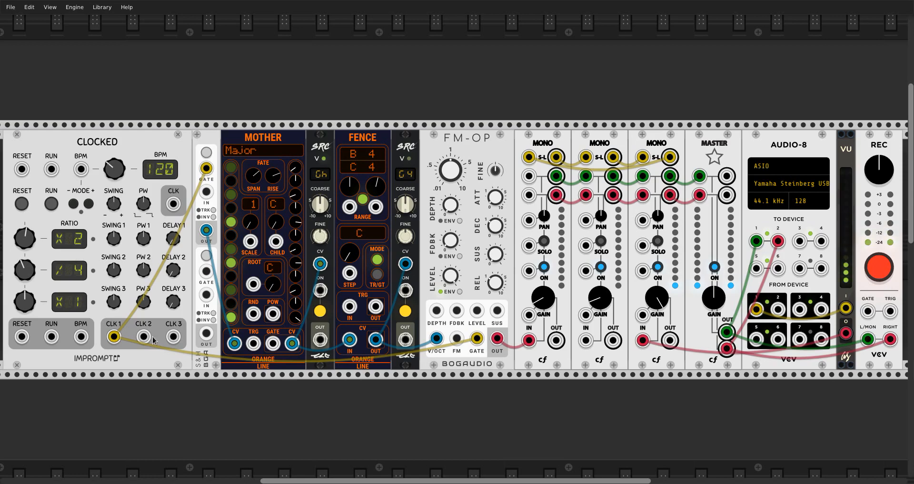
left_click(52, 204)
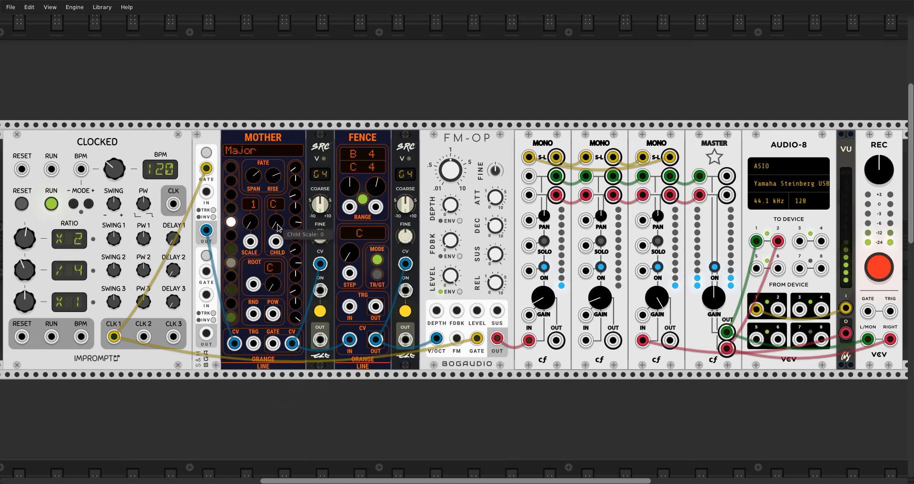
left_click_drag(278, 227, 279, 219)
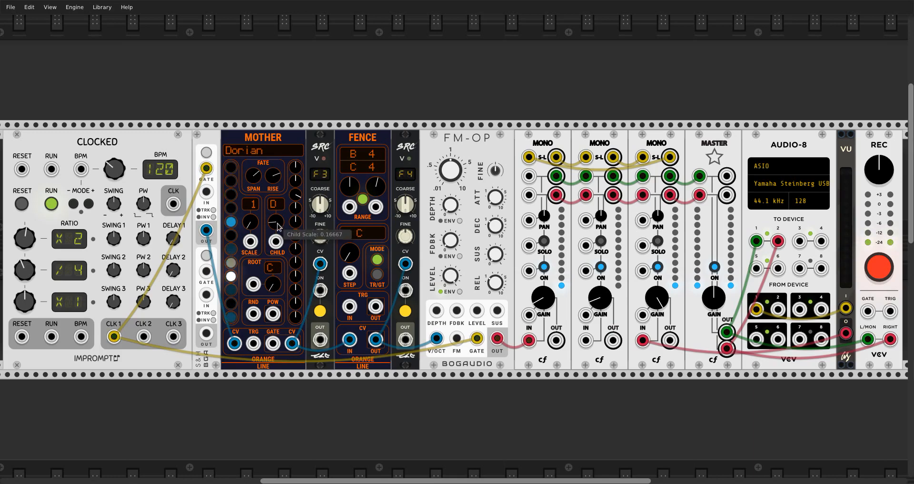
- Switch Mother's child scale to E (Phrygian) while the patch plays
left_click_drag(277, 222, 277, 220)
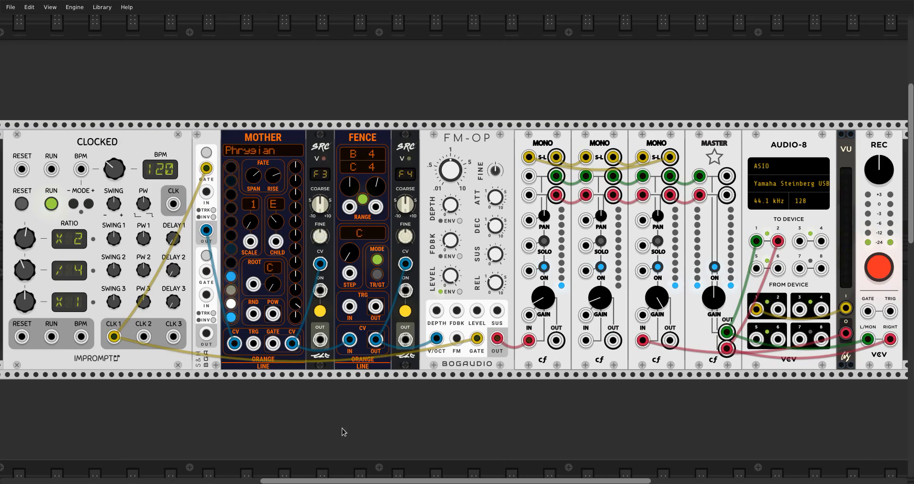
- Move the evenVCO, SLAP and ReKey modules up to the row directly beneath Mother and Fence
scroll(371, 428, "down", 5)
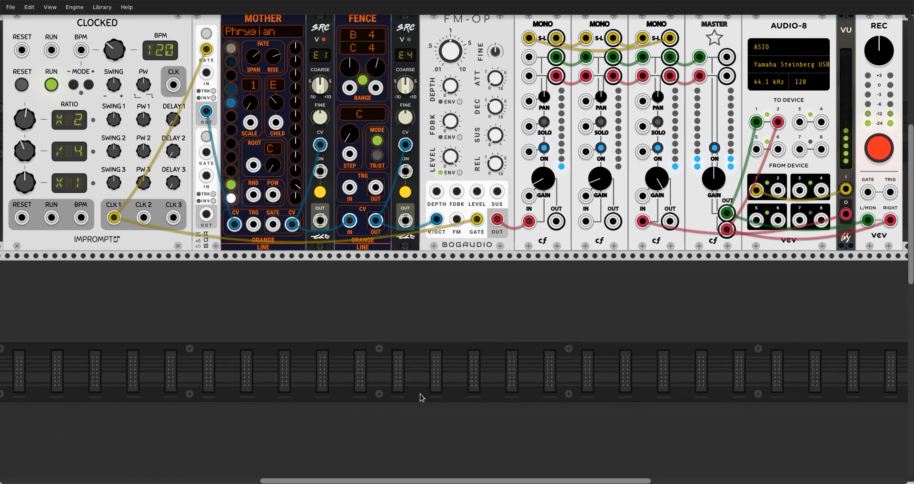
scroll(420, 395, "down", 8)
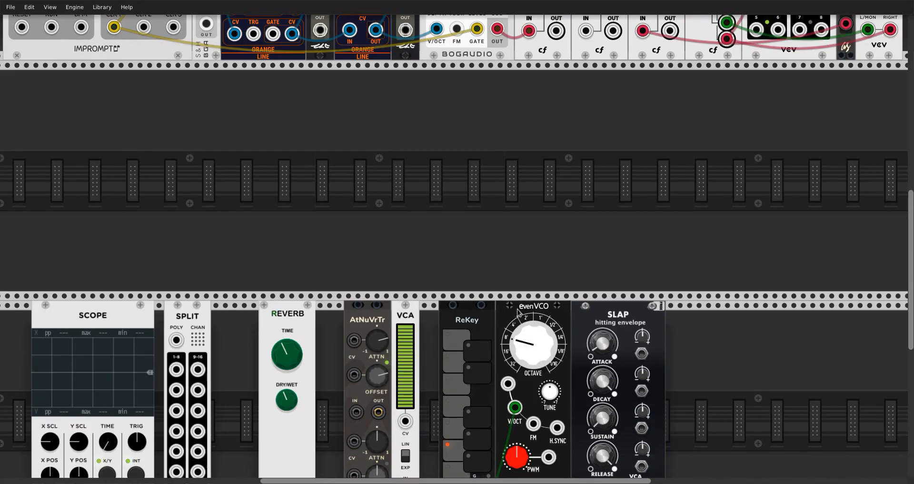
left_click_drag(517, 319, 347, 80)
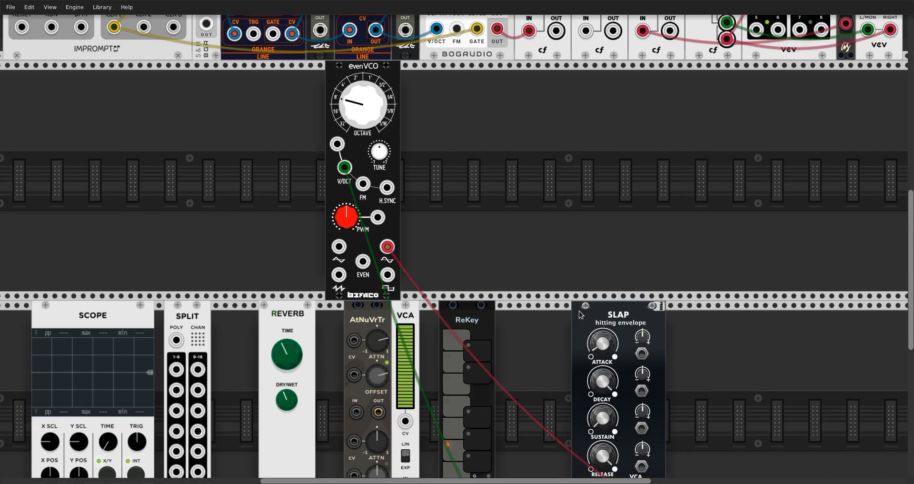
left_click_drag(581, 319, 411, 79)
scroll(470, 241, "down", 5)
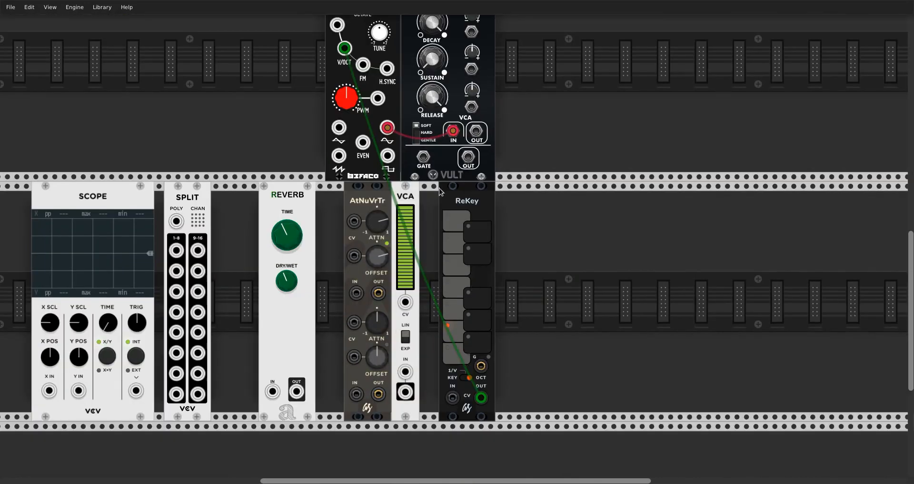
left_click_drag(474, 275, 189, 35)
scroll(558, 349, "up", 11)
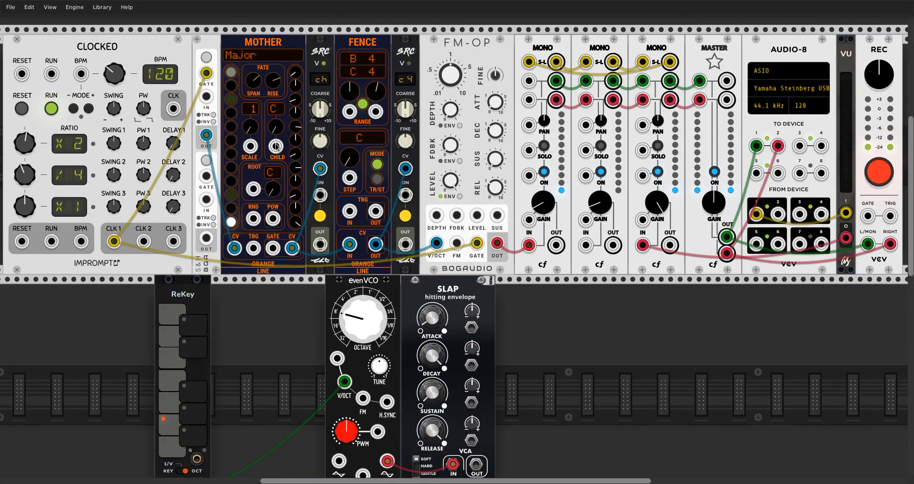
- Patch ReKey's CV output into Mother's CHILD input and place ReKey directly beside evenVCO
left_click_drag(276, 147, 197, 412)
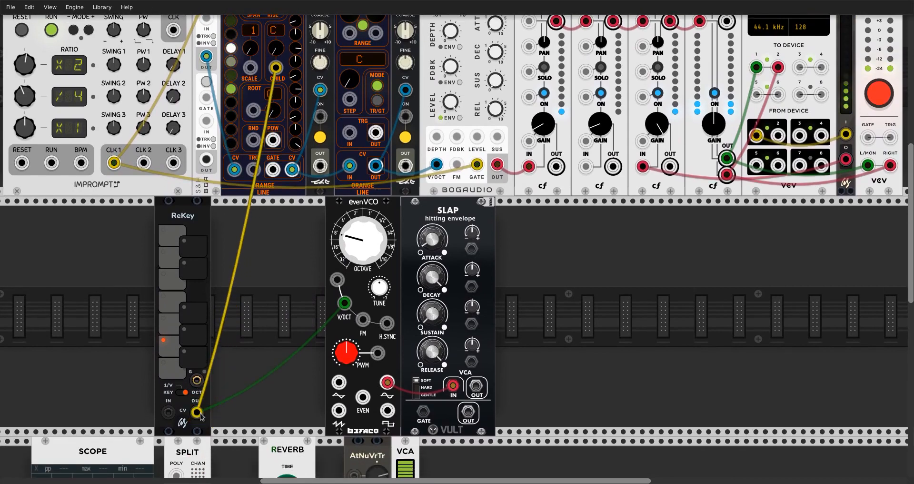
left_click_drag(185, 201, 298, 202)
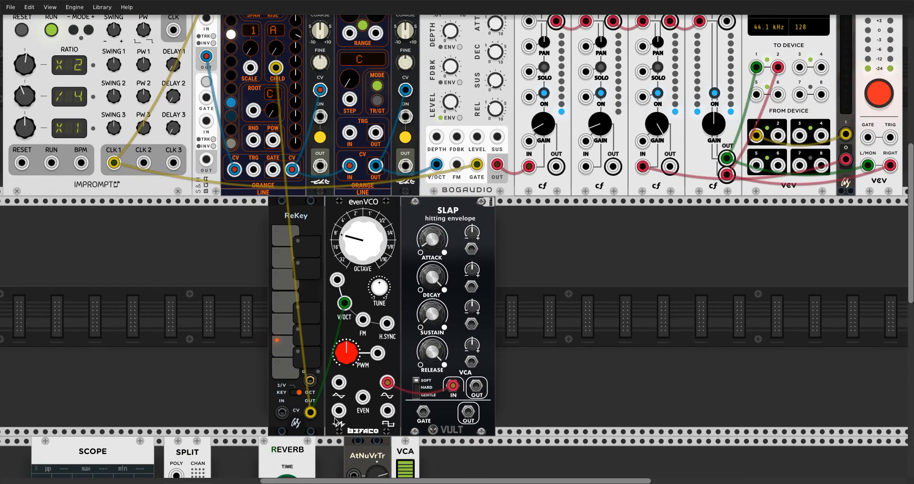
- Patch SLAP's VCA output into the second MONO channel and Clocked's CLK 2 output into SLAP's gate
left_click_drag(479, 396, 592, 164)
scroll(513, 384, "up", 1)
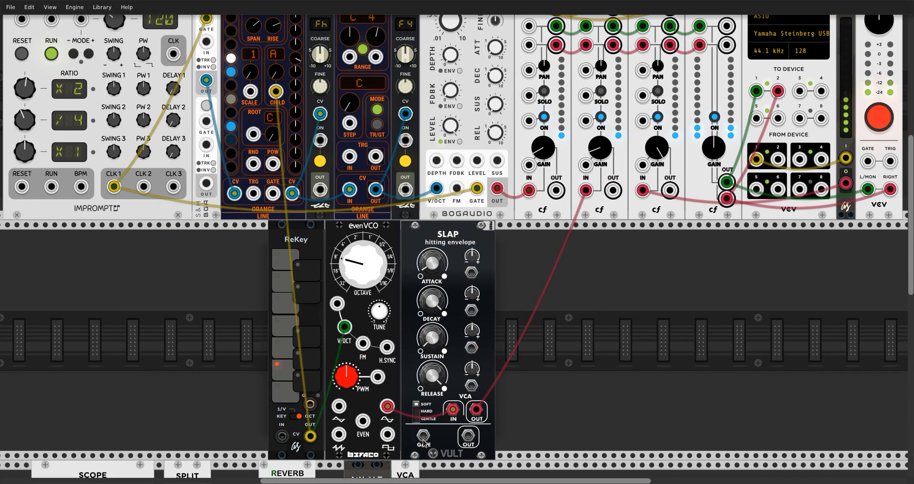
left_click_drag(423, 442, 144, 186)
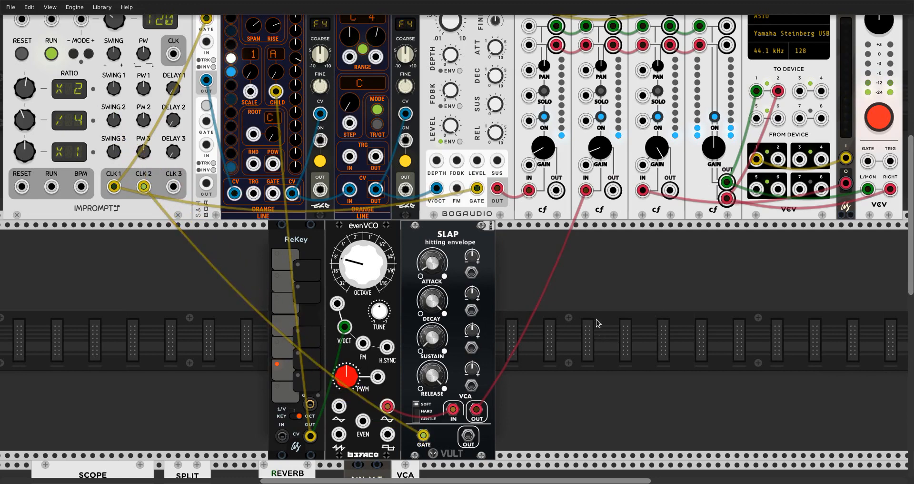
- Use ReKey to switch Mother's child scale through C, D and E and back to A
scroll(598, 351, "up", 1)
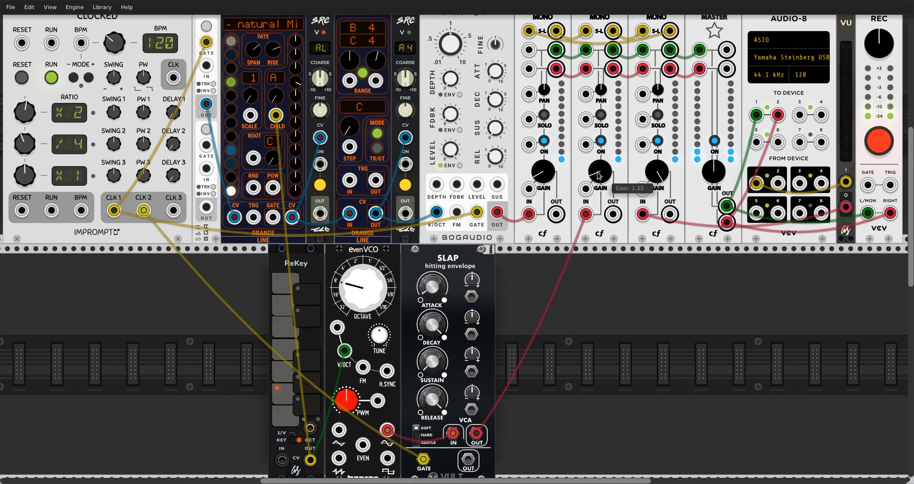
left_click(284, 287)
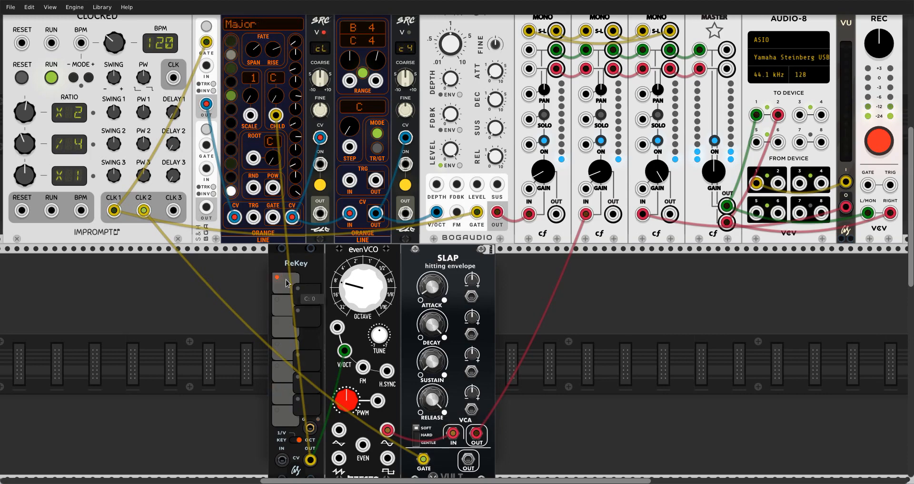
left_click(288, 306)
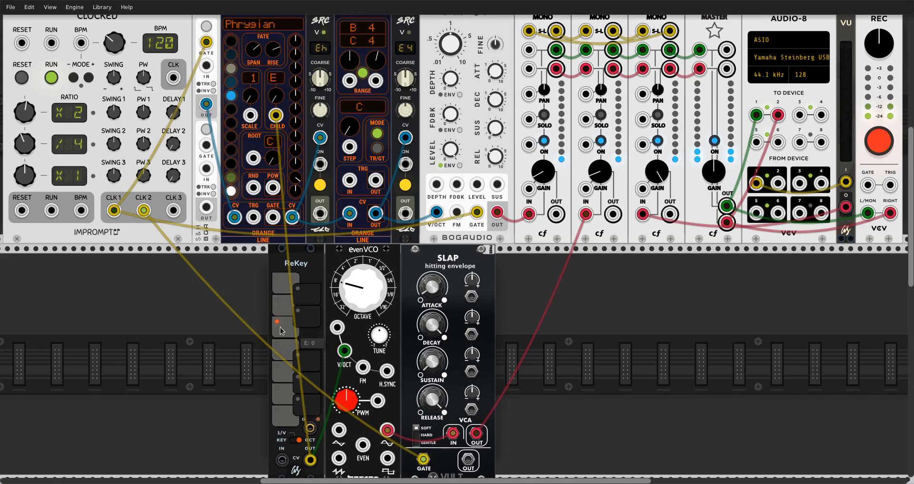
left_click(281, 328)
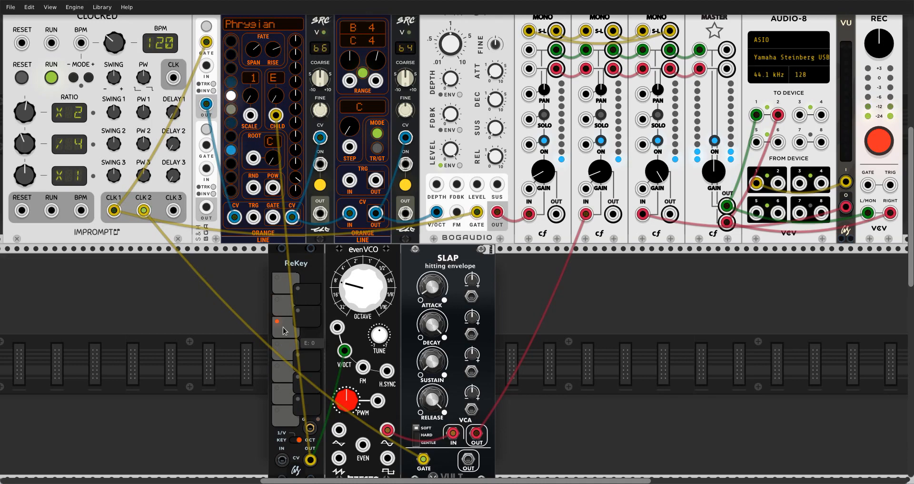
left_click(285, 394)
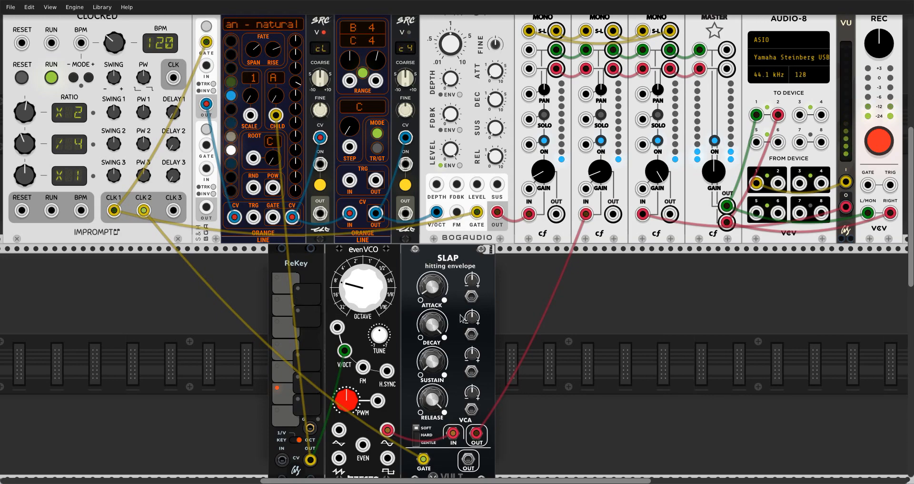
- Move Reverb up beneath the mixer, route FM-OP's output through it into the first MONO channel, and adjust its Time and Dry/Wet
scroll(591, 332, "down", 5)
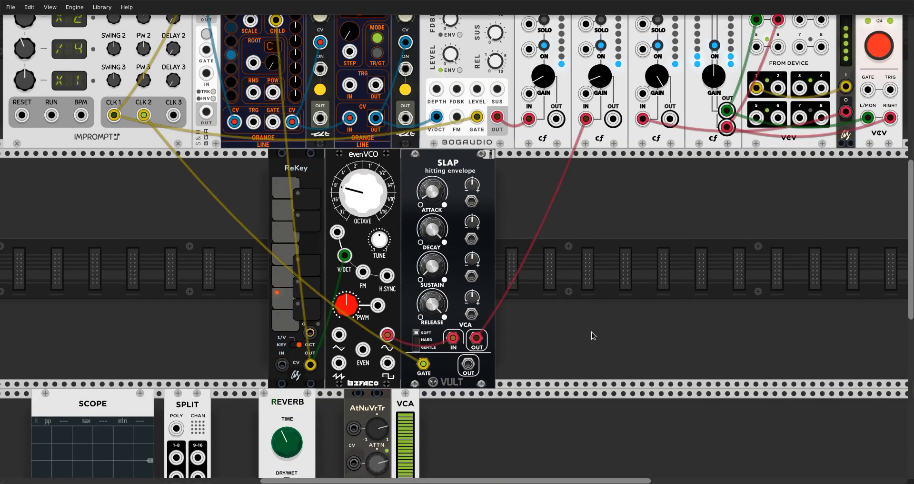
left_click_drag(281, 346, 610, 108)
scroll(666, 392, "up", 4)
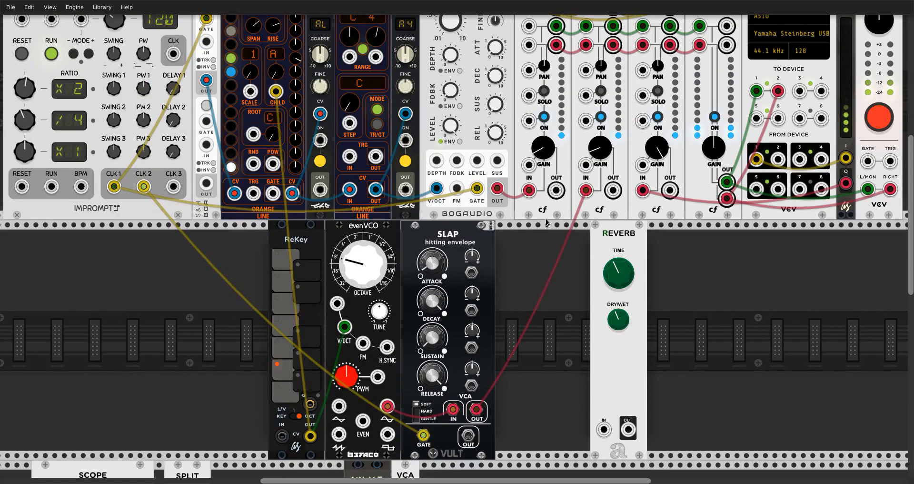
mouse_move(529, 191)
left_mouse_down()
mouse_move(582, 395)
mouse_move(604, 430)
mouse_move(633, 430)
mouse_move(529, 190)
left_mouse_up()
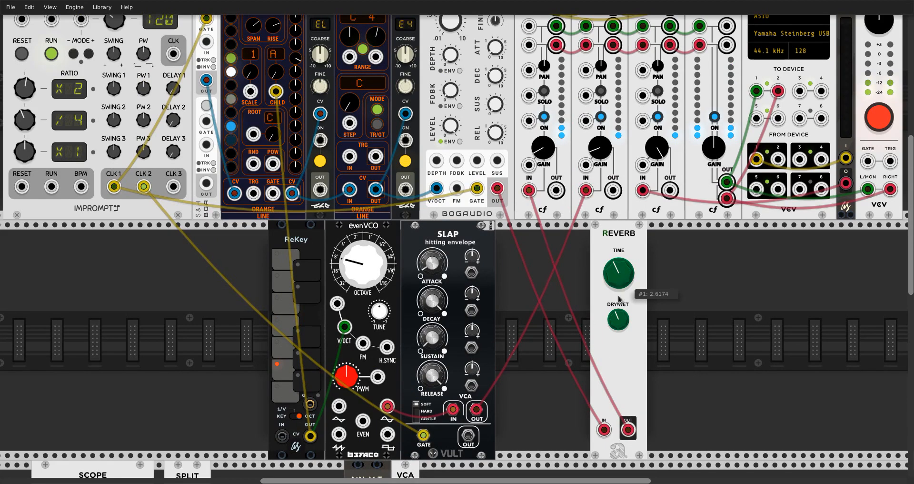
left_click_drag(619, 273, 618, 291)
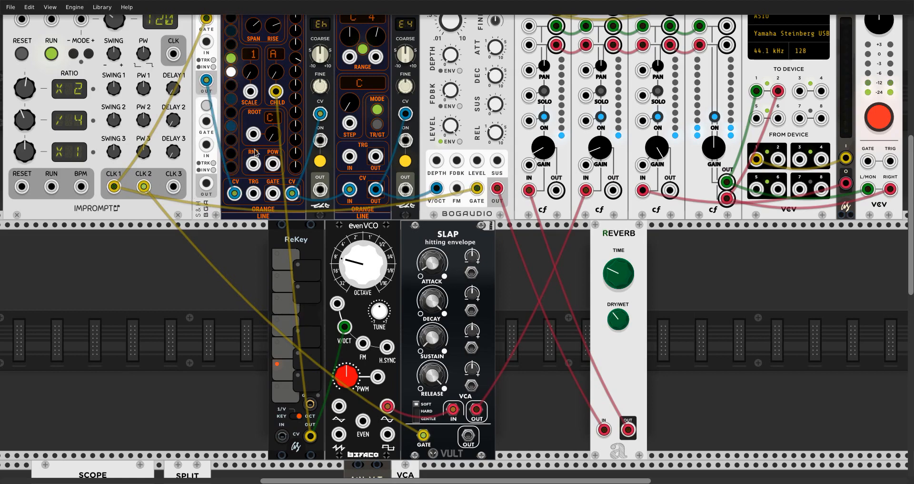
- Disconnect the cable from Mother's CV input and patch Clocked's CLK 1 output into Mother's TRG input
scroll(253, 336, "up", 3)
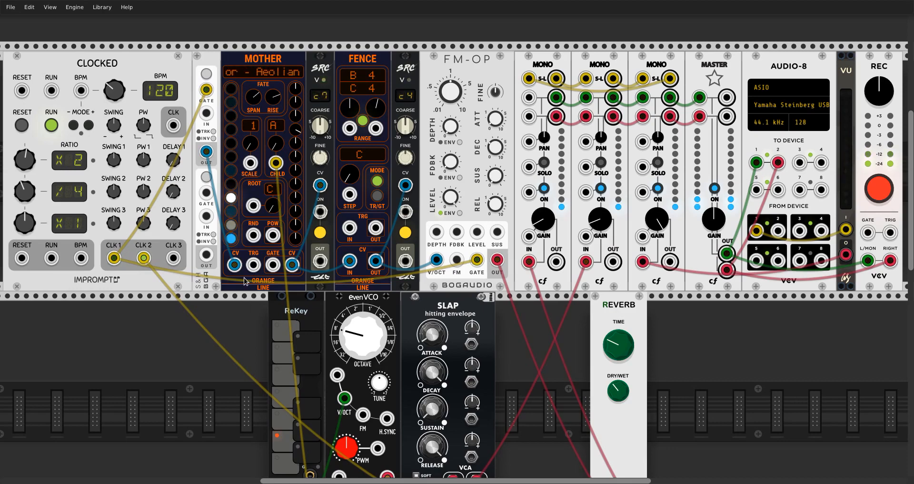
left_click_drag(235, 265, 213, 268)
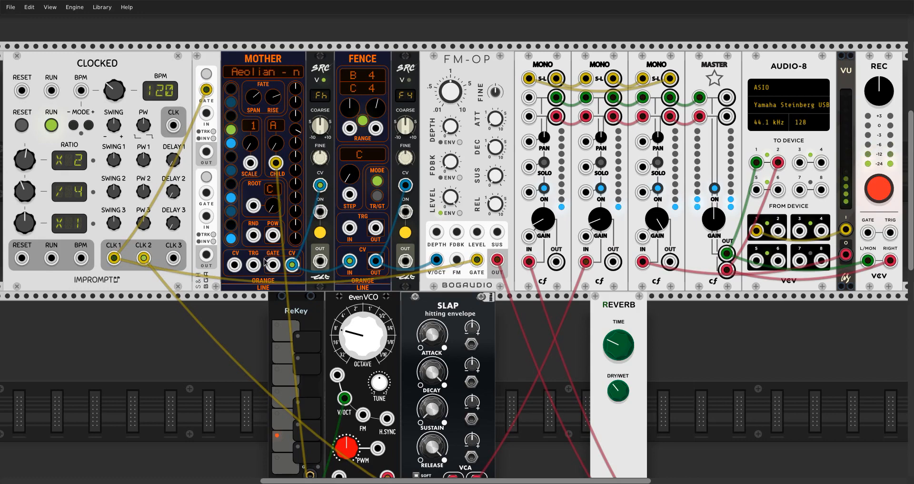
left_click(251, 270)
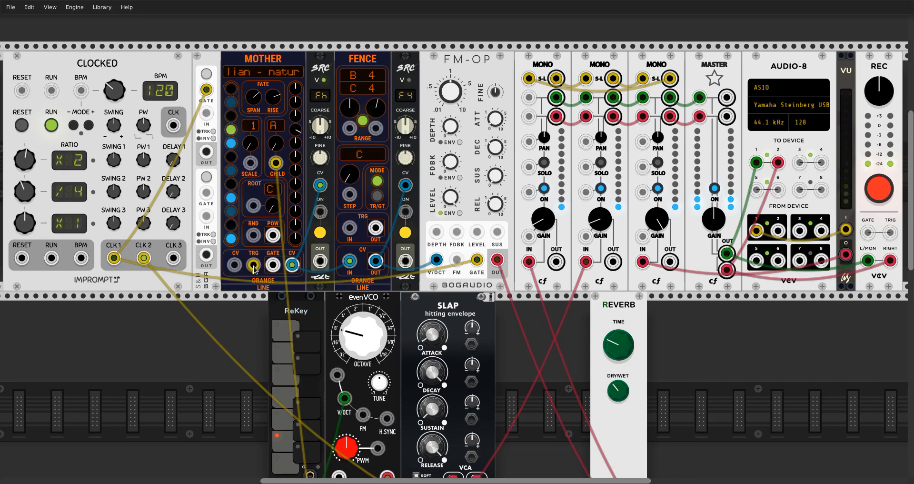
left_click_drag(253, 270, 113, 261)
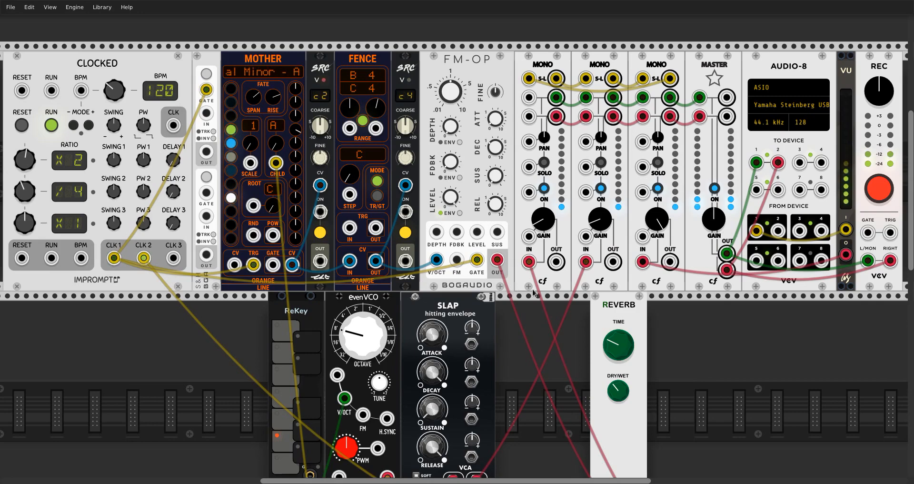
- Move SPLIT up beneath Mother and route Mother's CV output through its POLY input and first output into Fence's CV input
scroll(540, 286, "down", 2)
scroll(541, 289, "down", 3)
left_click_drag(199, 430, 238, 158)
scroll(553, 305, "up", 5)
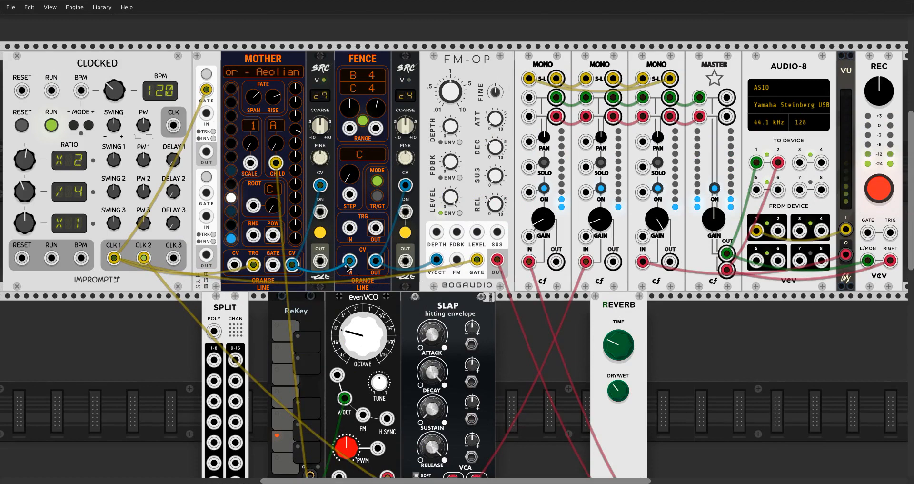
left_click_drag(350, 265, 216, 332)
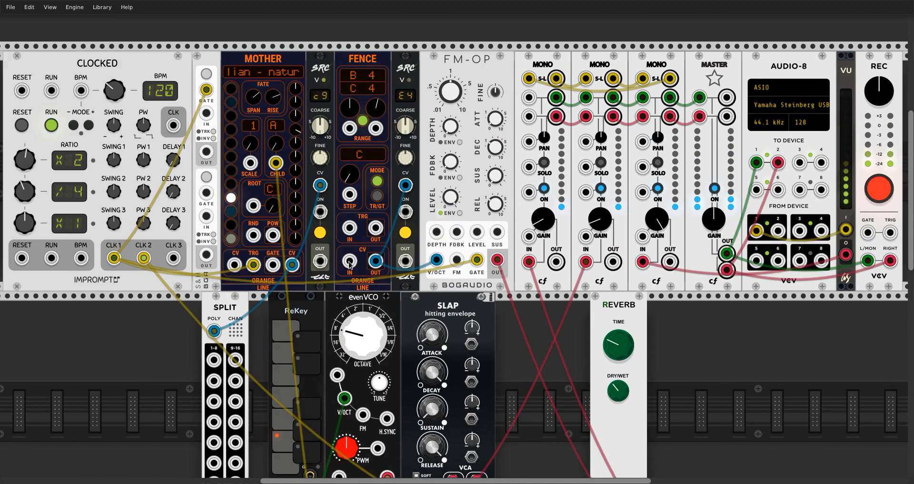
left_click_drag(349, 263, 216, 362)
- Move Fence's CV cable to SPLIT's second output and place SPLIT directly beside ReKey
scroll(216, 343, "down", 2)
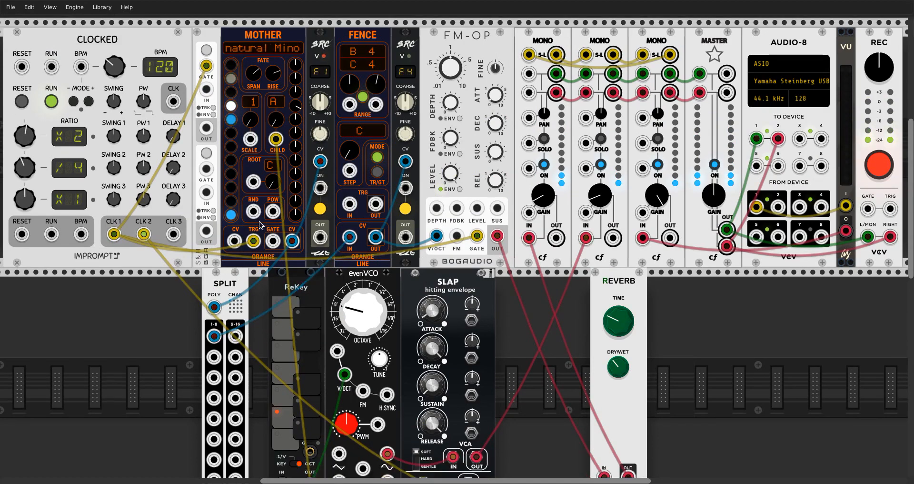
left_click_drag(215, 314, 214, 336)
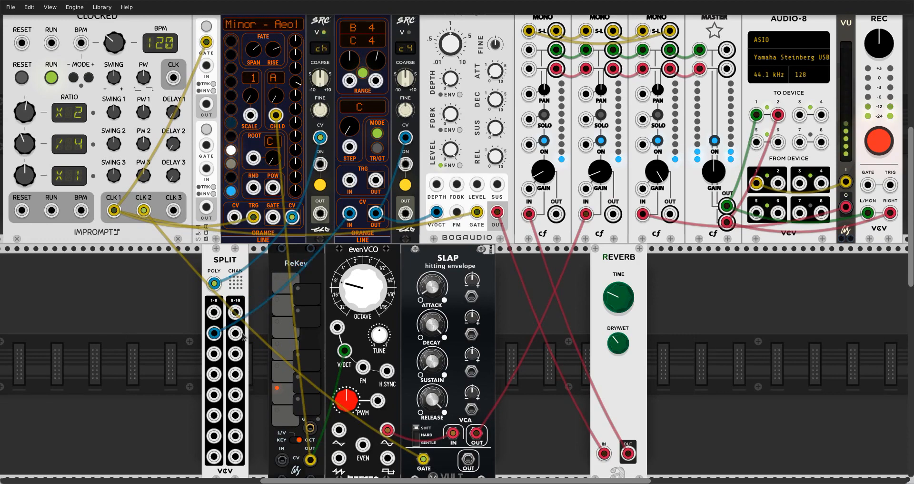
left_click_drag(234, 264, 269, 300)
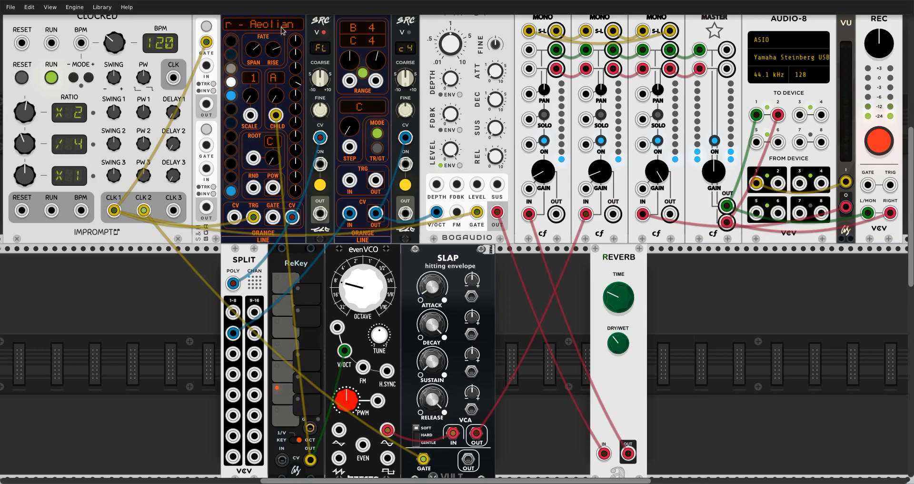
- Set Mother's Auto Channels polyphony to 2
scroll(270, 147, "up", 1)
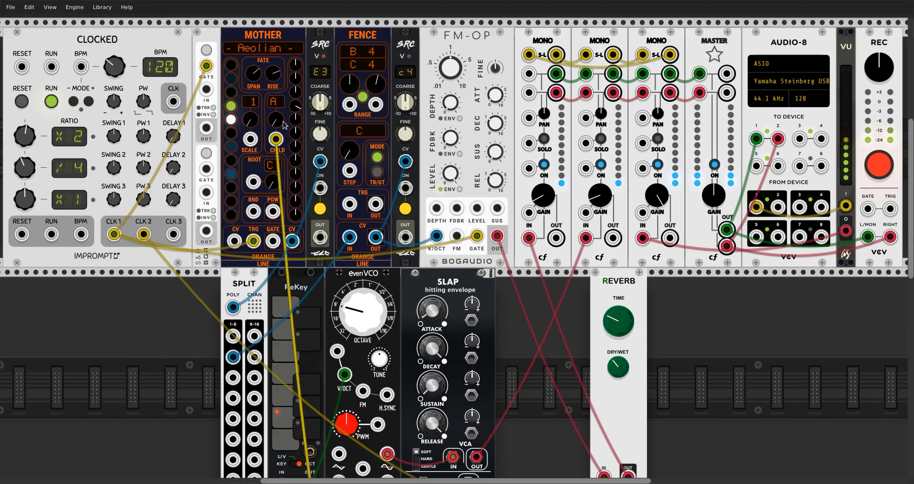
right_click(277, 44)
mouse_move(329, 180)
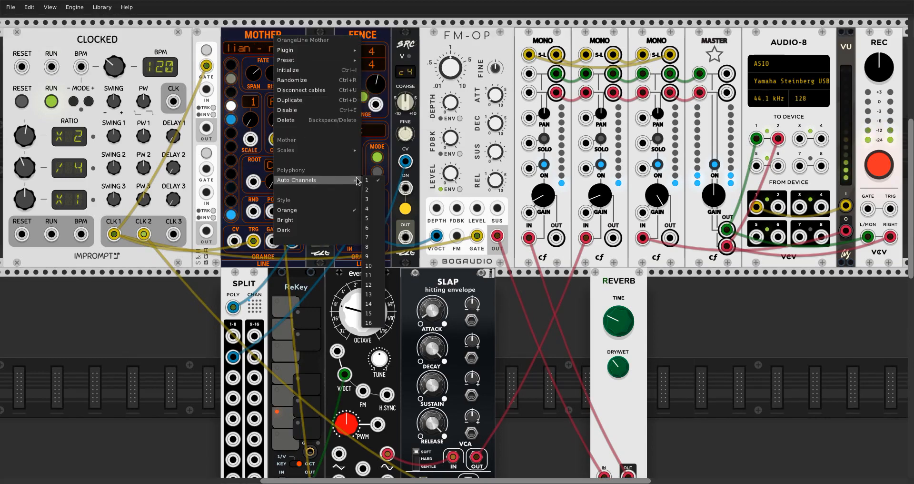
left_click(381, 190)
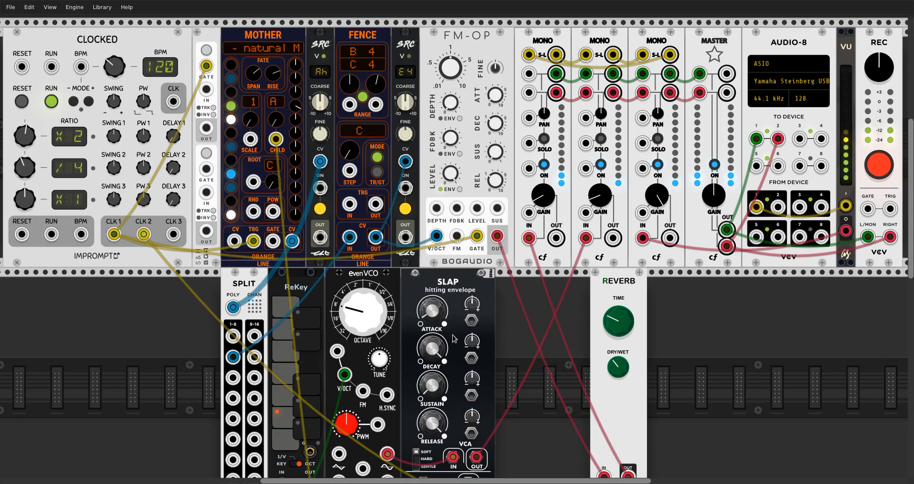
right_click(249, 264)
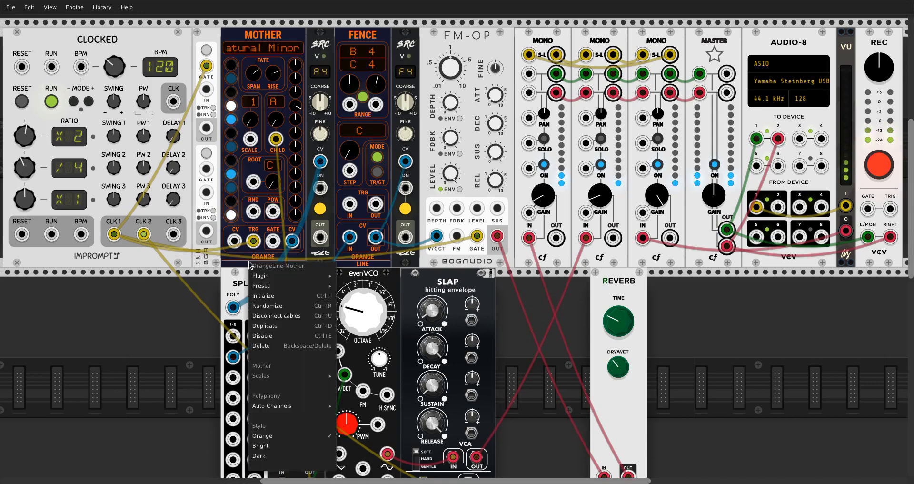
mouse_move(313, 411)
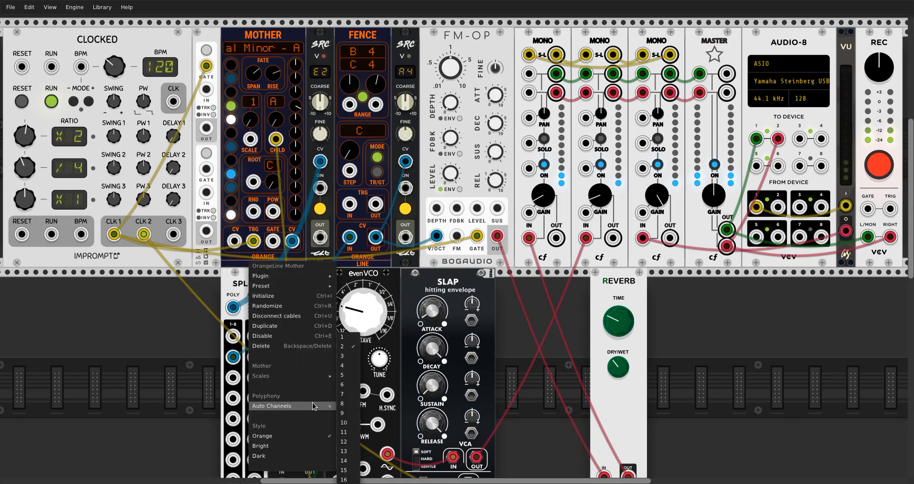
left_click(165, 327)
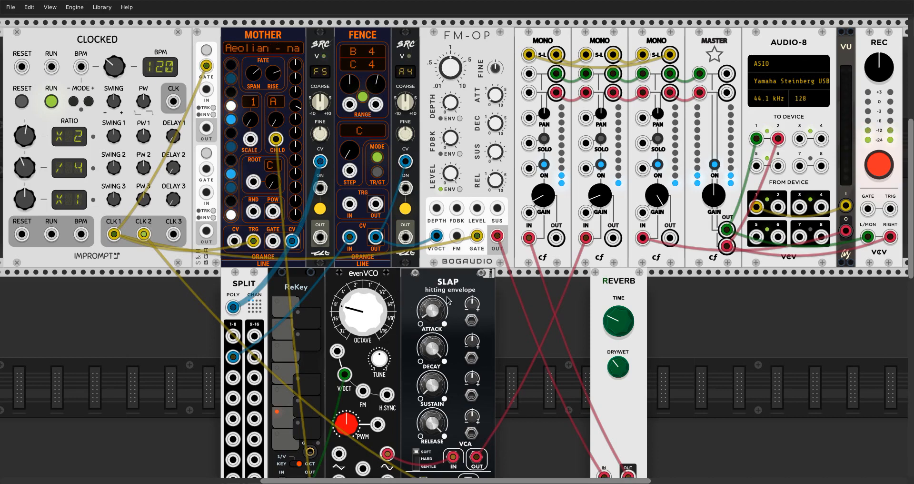
scroll(462, 306, "down", 1)
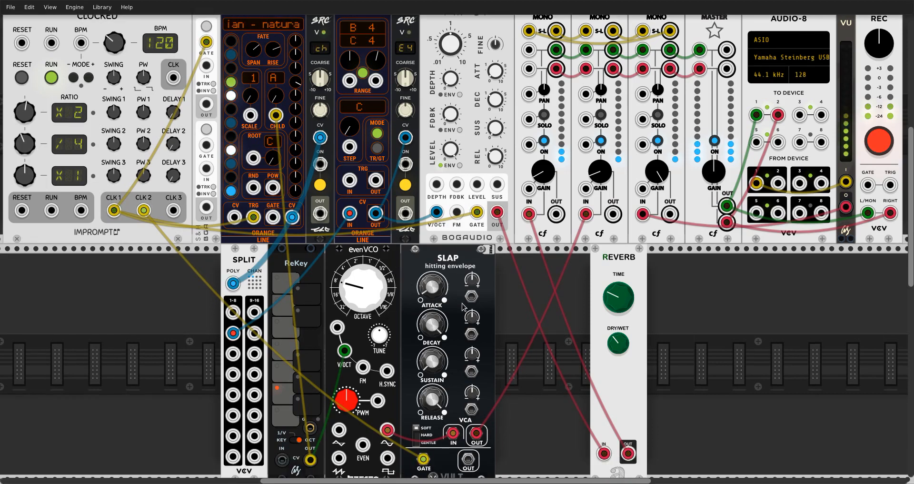
- Move Fence's CV input cable from SPLIT's second output to Mother's CV output and delete the SPLIT module
scroll(463, 307, "up", 1)
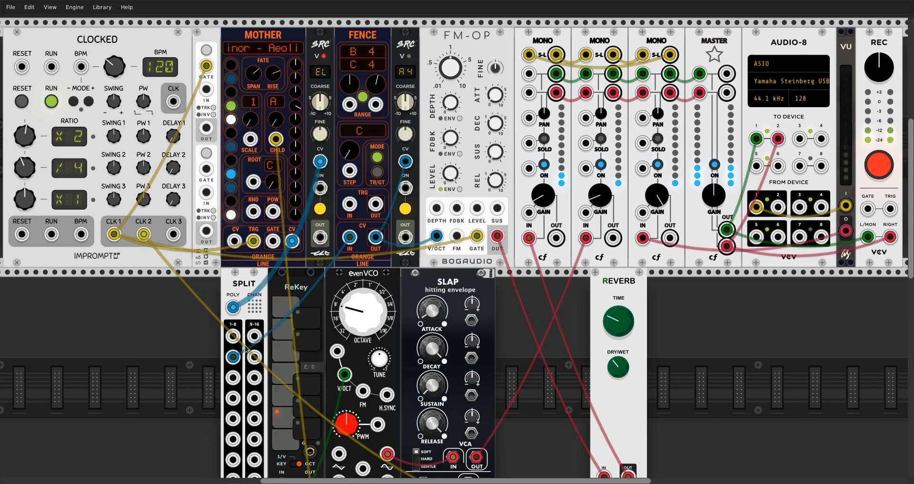
left_click_drag(233, 357, 287, 246)
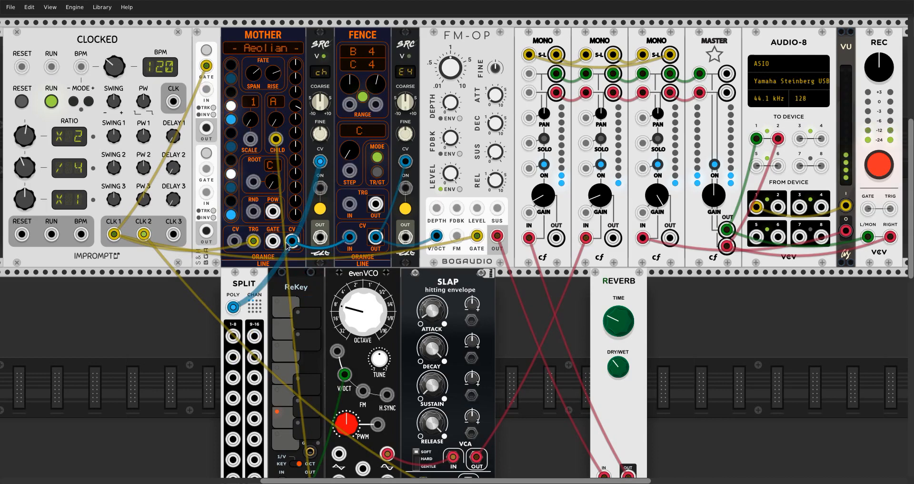
right_click(243, 275)
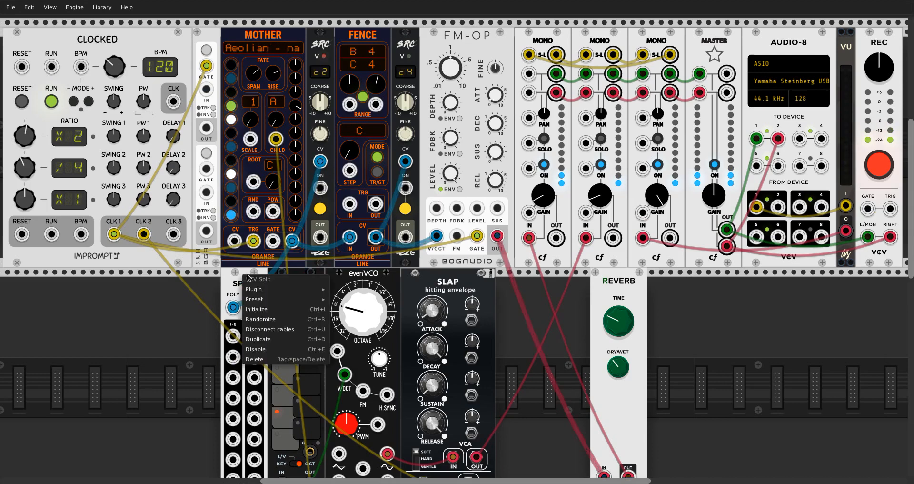
left_click(295, 359)
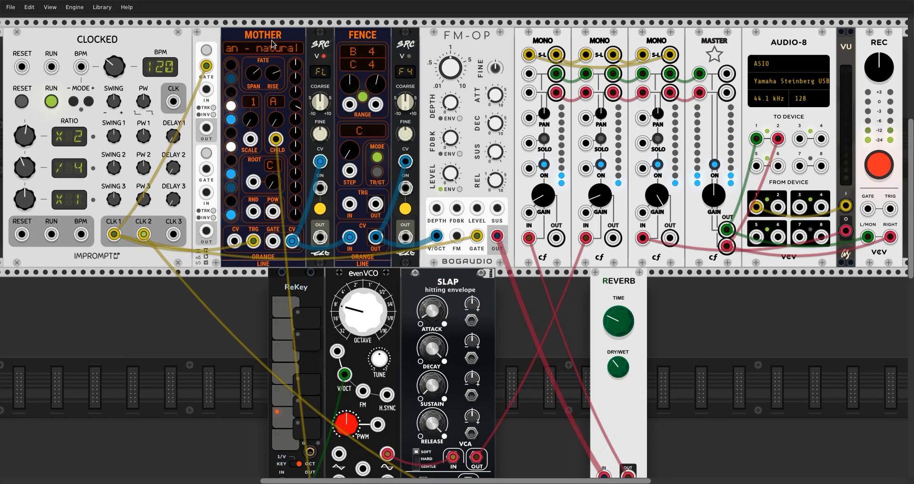
- Set Mother's Auto Channels polyphony to 1
right_click(287, 37)
mouse_move(331, 185)
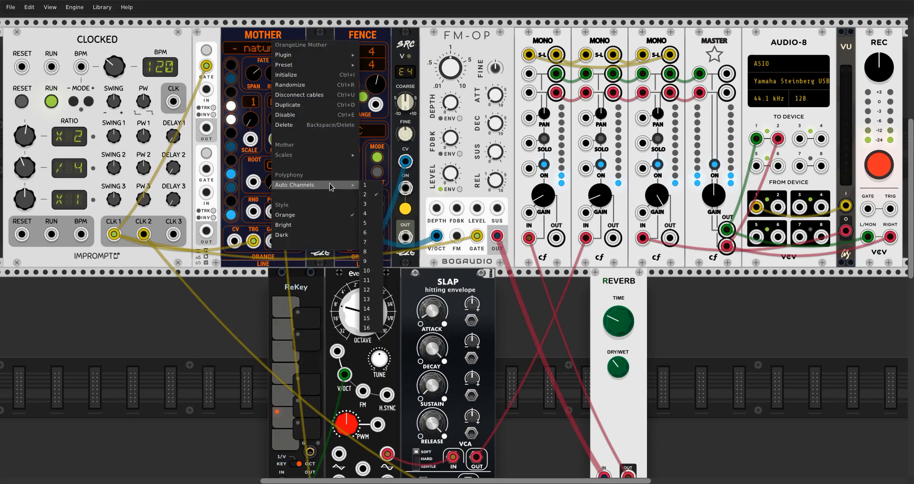
left_click(376, 185)
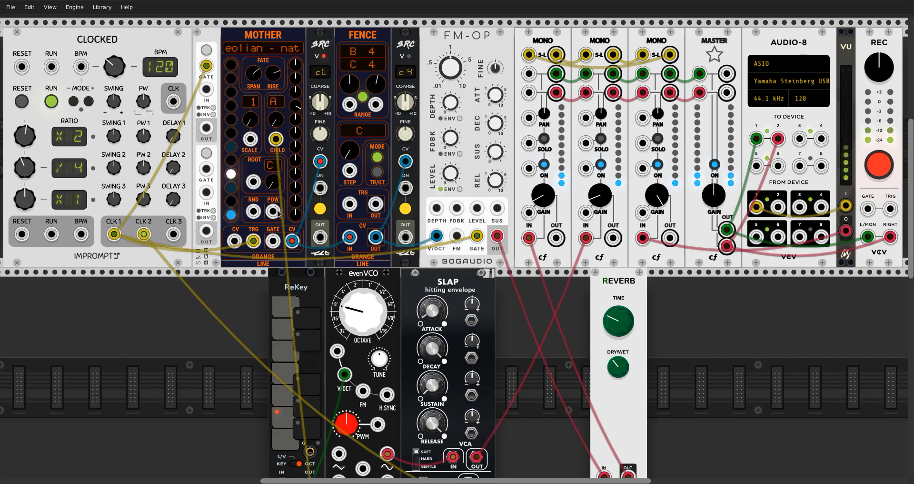
- Move the AtNuVrTr and VCA modules up into the row beneath Mother, placing them side by side before ReKey
scroll(419, 273, "down", 3)
scroll(418, 273, "down", 2)
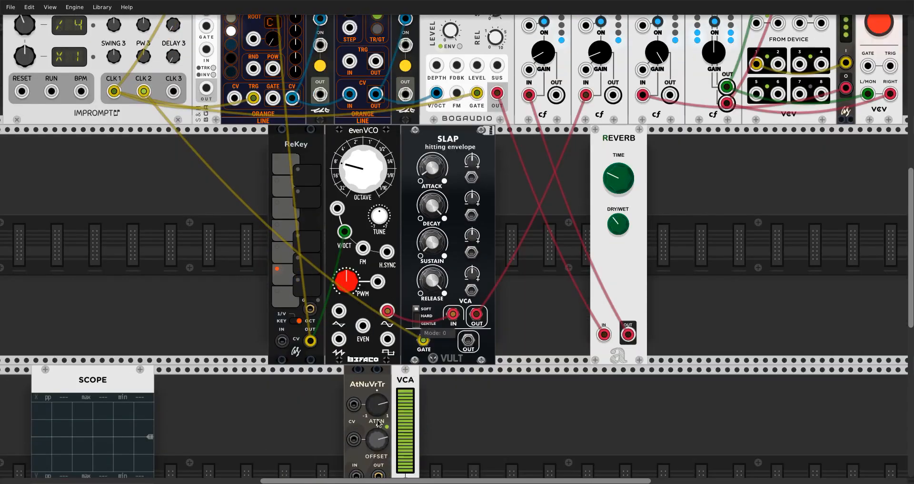
left_click_drag(365, 399, 211, 138)
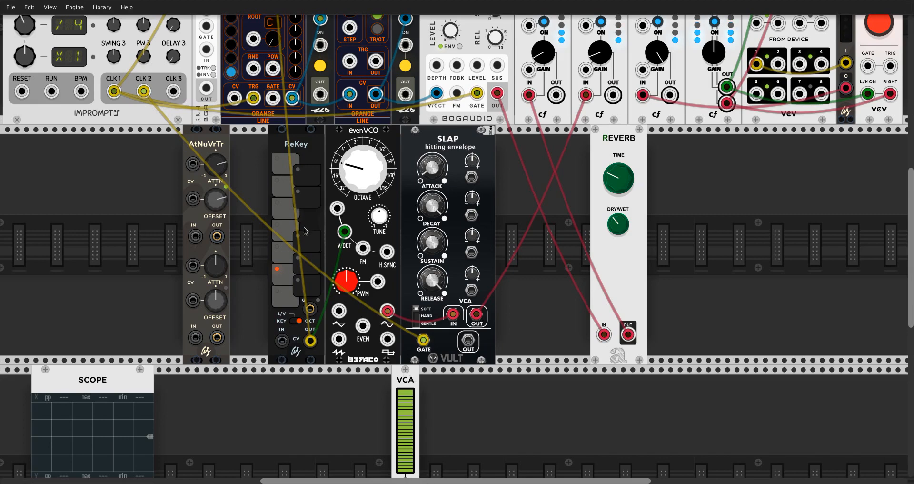
left_click_drag(412, 379, 251, 137)
scroll(292, 411, "up", 1)
scroll(291, 411, "up", 2)
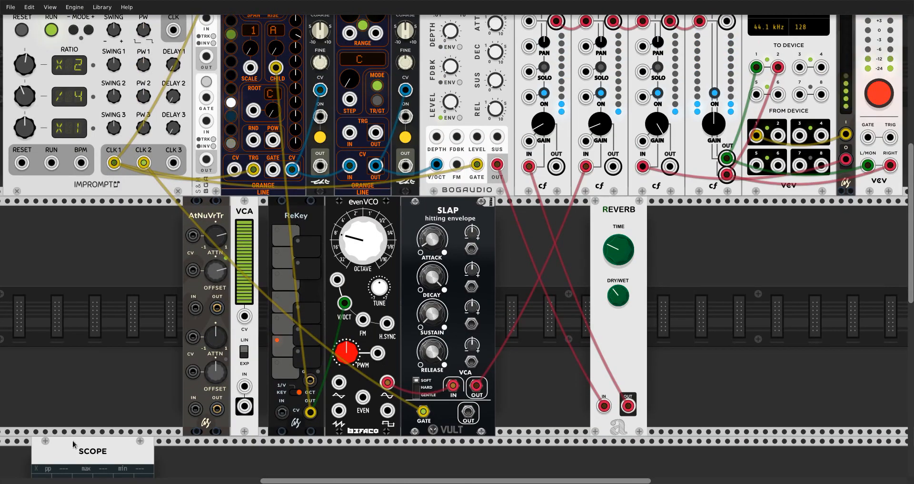
- Move SCOPE up next to AtNuVrTr and patch Mother's POW output into SCOPE's X IN
left_click_drag(81, 472, 100, 233)
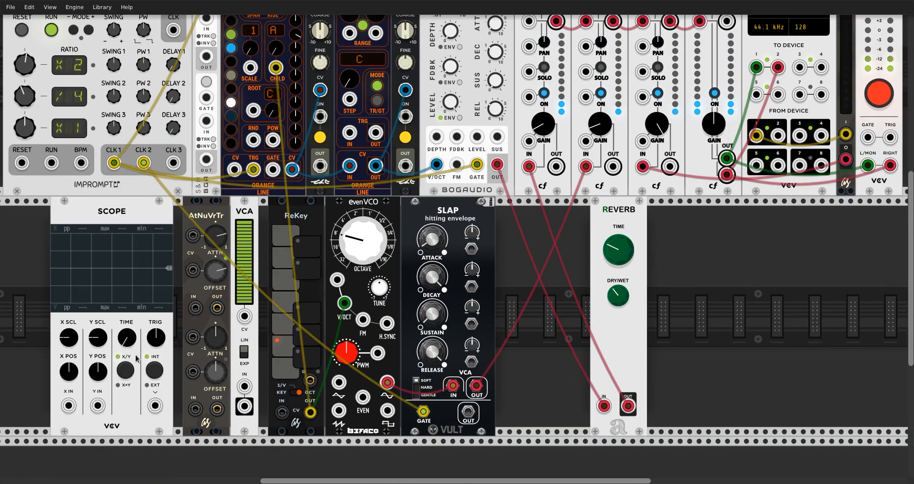
mouse_move(70, 406)
left_mouse_down()
mouse_move(281, 152)
mouse_move(273, 140)
left_mouse_up()
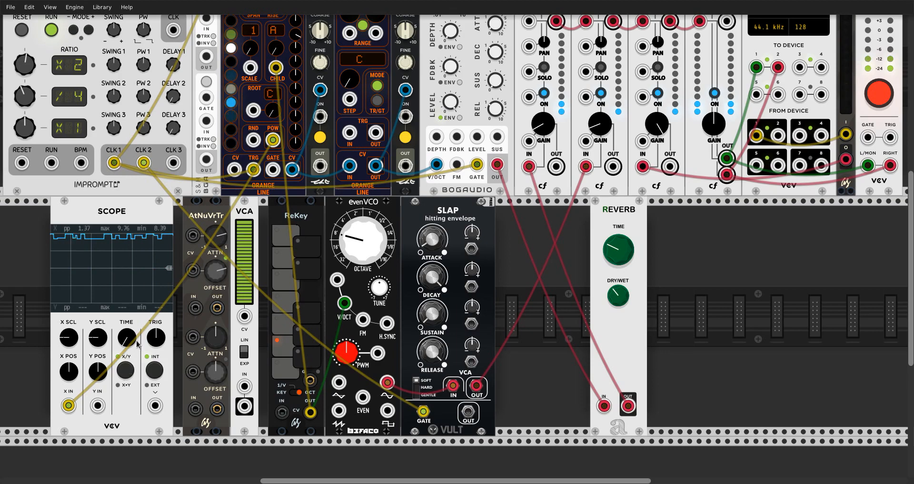
scroll(207, 200, "up", 2)
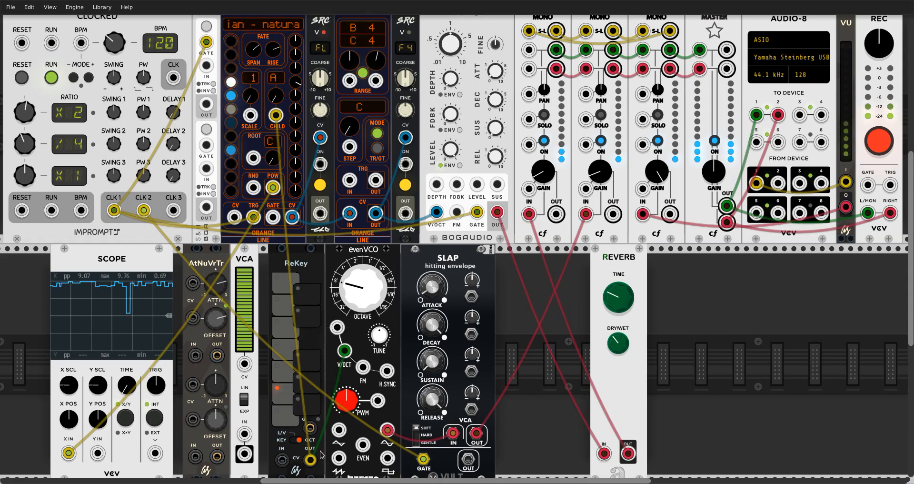
- Patch Mother's POW output into AtNuVrTr's first input and the matching output into VCA's CV input
scroll(180, 341, "down", 1)
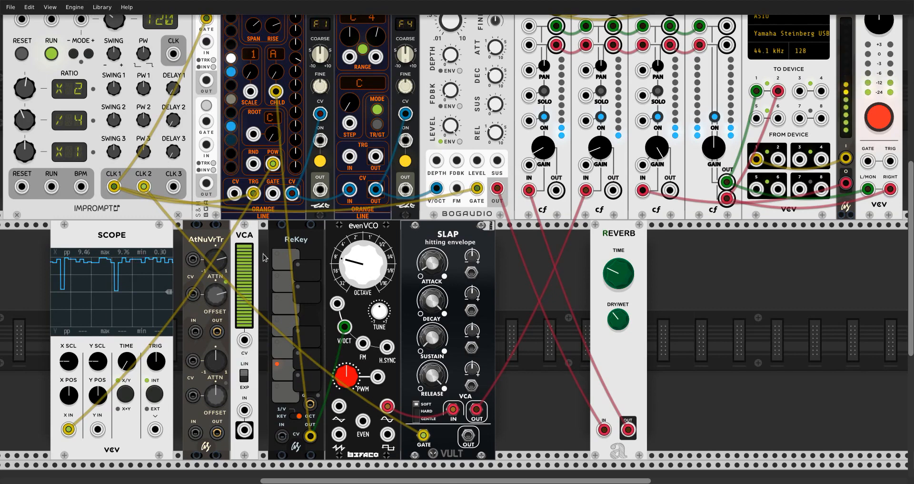
left_click_drag(199, 332, 273, 164)
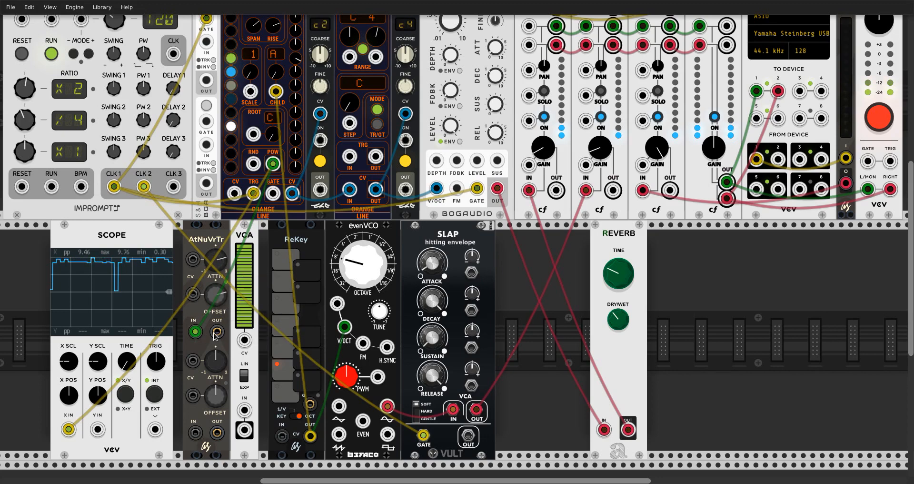
left_click_drag(218, 332, 245, 341)
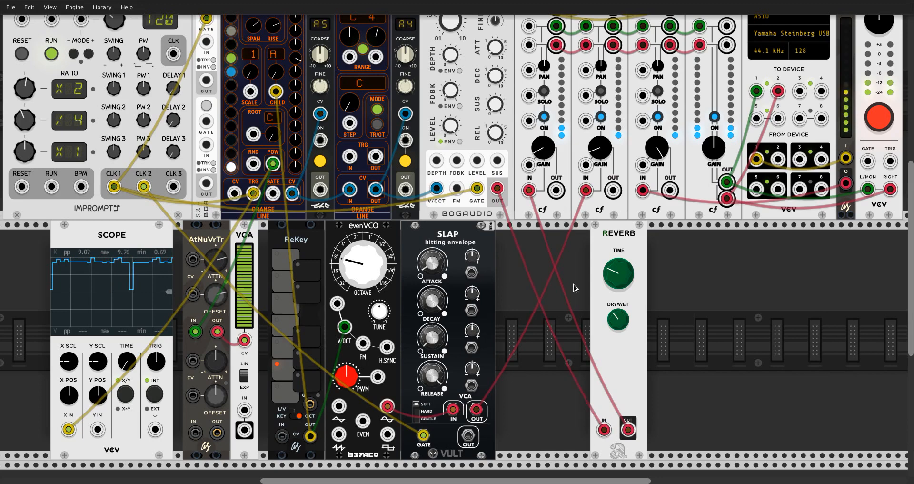
- Route Reverb's output through VCA into the first mono mixer channel and move Reverb directly beside SLAP
mouse_move(529, 191)
left_mouse_down()
mouse_move(421, 344)
mouse_move(245, 410)
mouse_move(443, 310)
mouse_move(529, 190)
left_mouse_up()
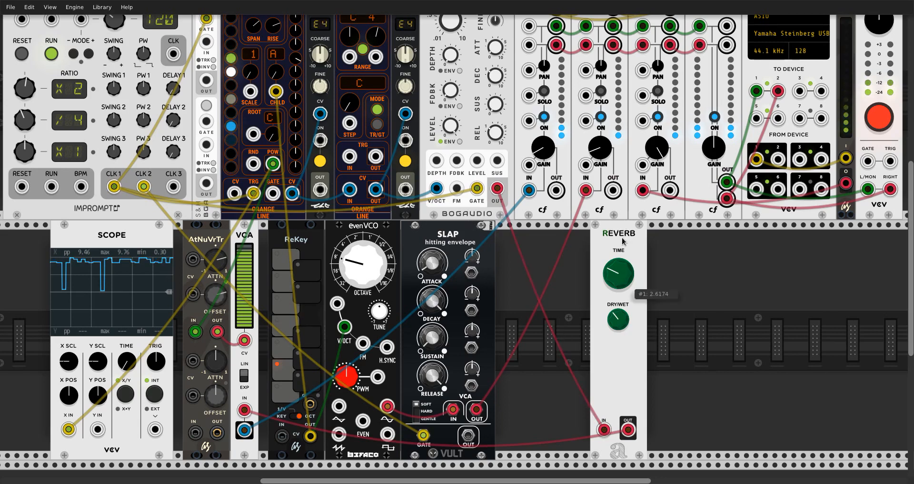
left_click_drag(627, 240, 543, 240)
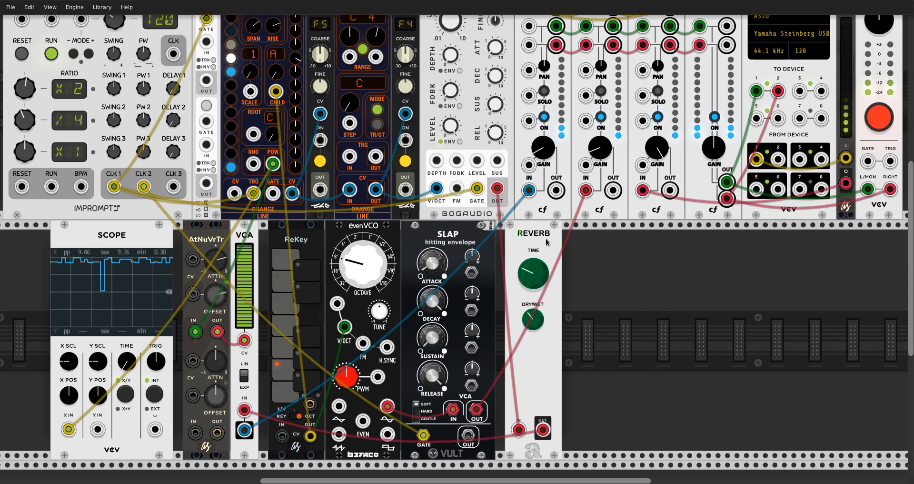